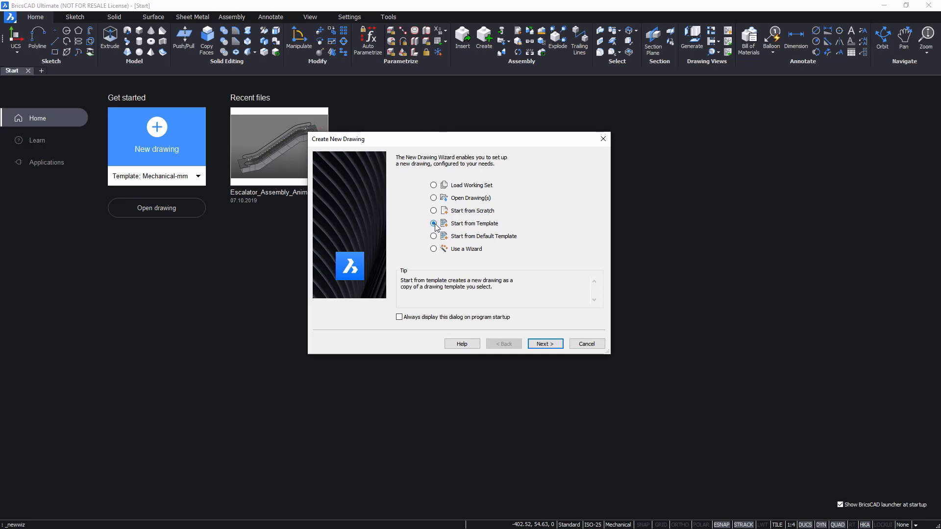
Create a new drawing from the A3_Mechanical_Template.dwt template file.
{"action": "left_click", "coordinate": [544, 344]}
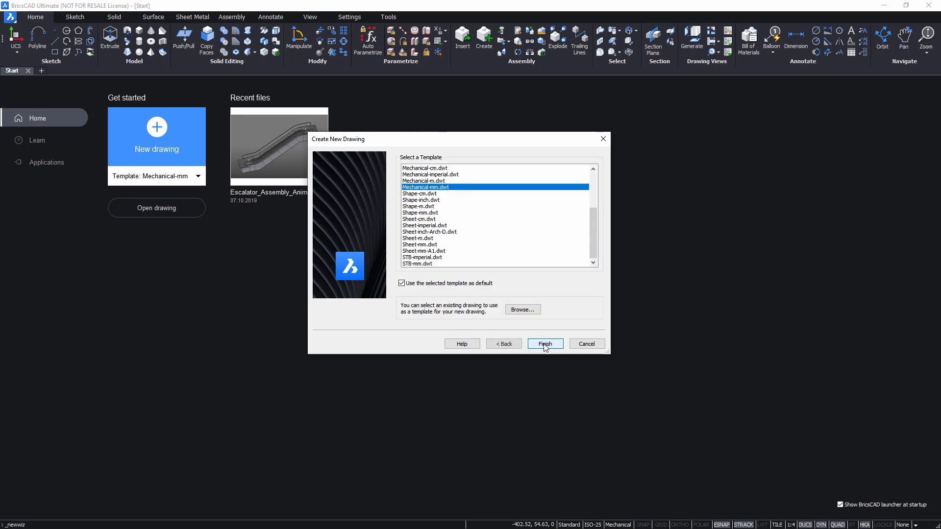
{"action": "left_click", "coordinate": [532, 312]}
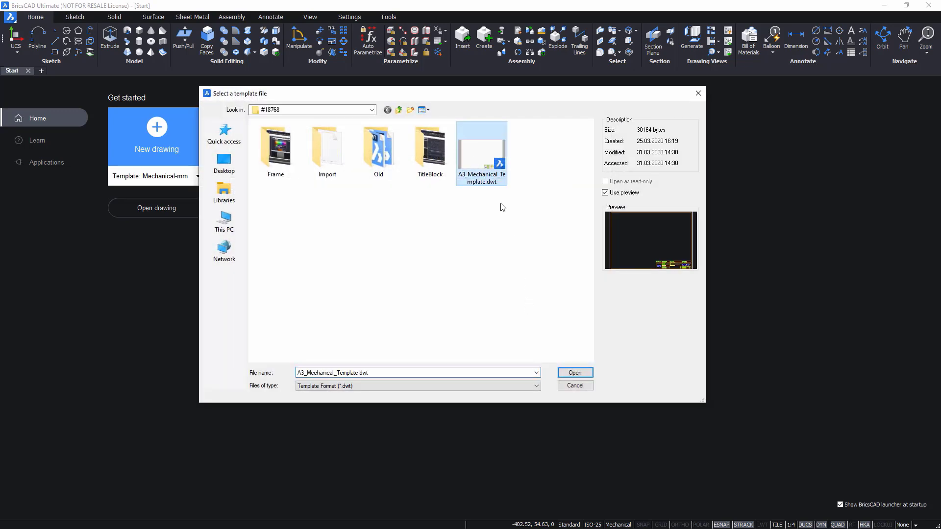
{"action": "left_click", "coordinate": [573, 373]}
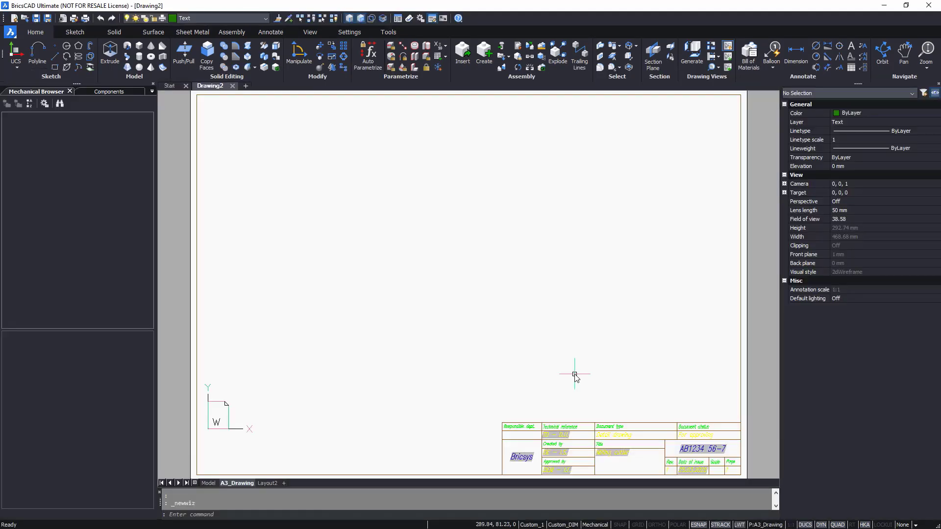
Import the part file part2.prt.1 into the drawing's model space.
{"action": "left_click", "coordinate": [208, 483]}
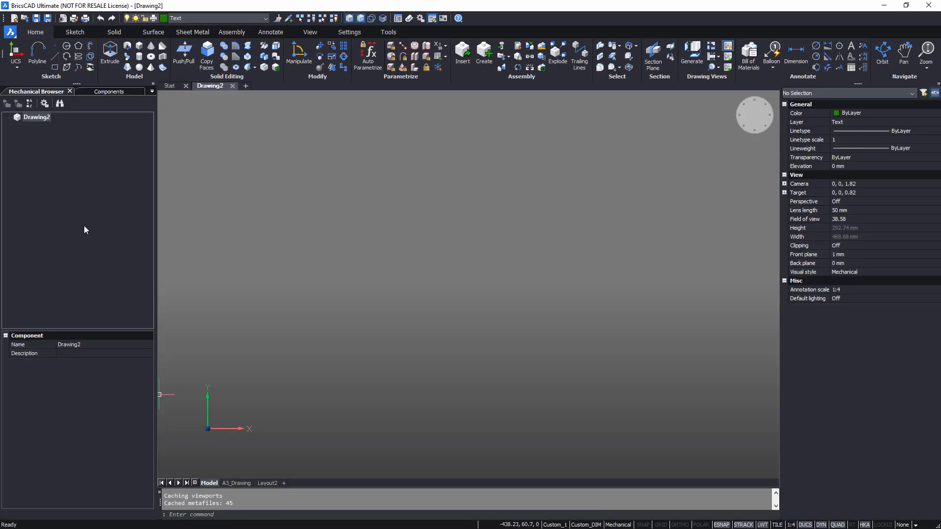
{"action": "left_click", "coordinate": [9, 32]}
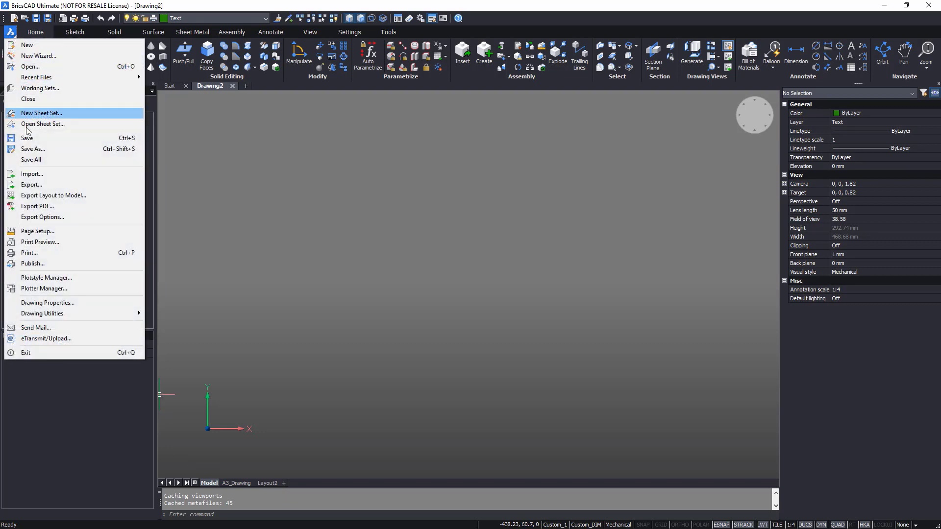
{"action": "left_click", "coordinate": [30, 174]}
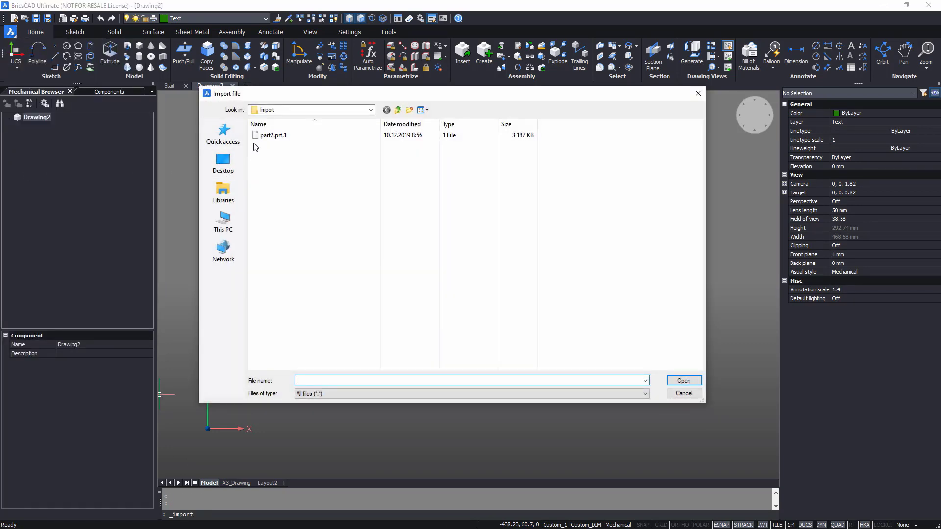
{"action": "left_click", "coordinate": [269, 136]}
{"action": "left_click", "coordinate": [683, 381]}
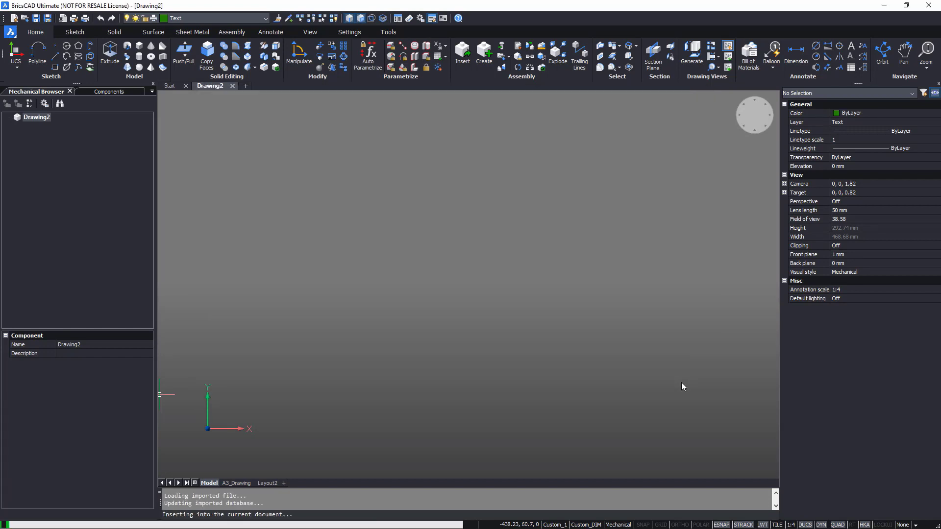
Simplify the geometry and topology of the entire imported model with the Simplify command.
{"action": "middle_click", "coordinate": [623, 365]}
{"action": "middle_click", "coordinate": [623, 366]}
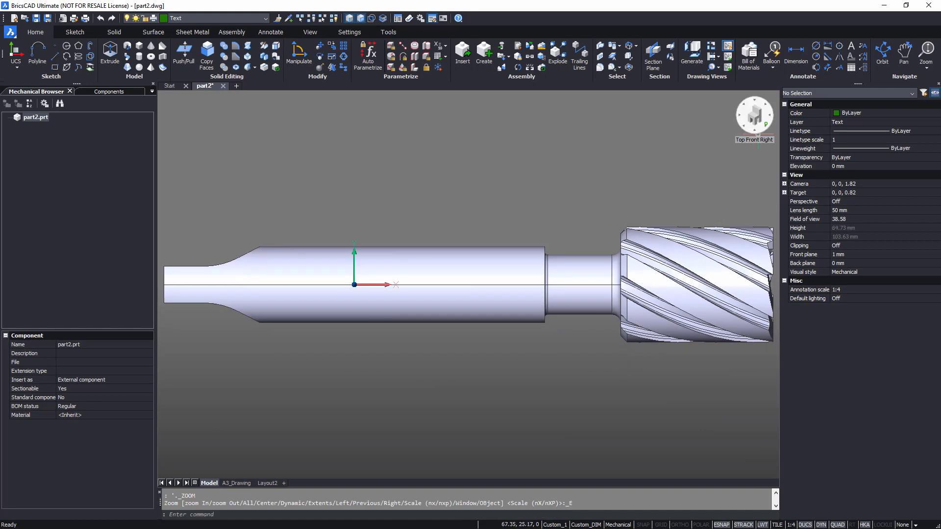
{"action": "left_click", "coordinate": [758, 132]}
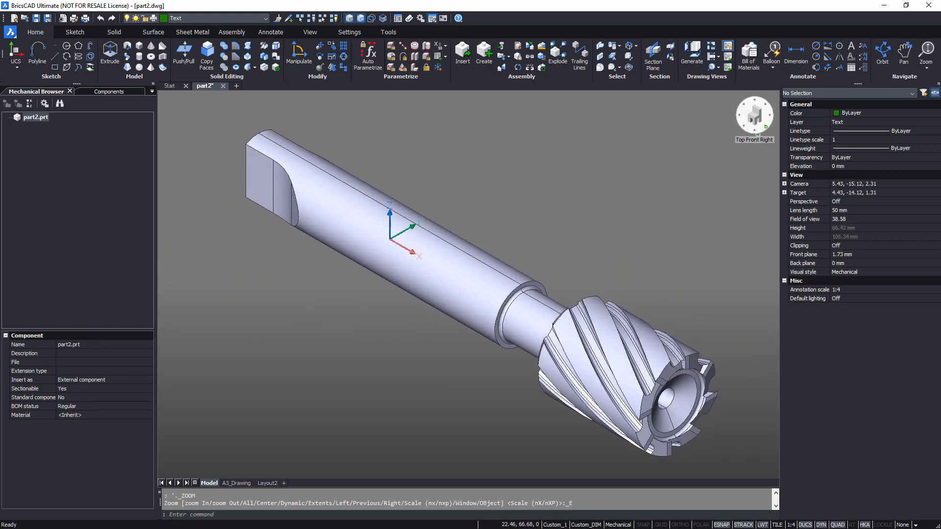
{"action": "left_click", "coordinate": [276, 57]}
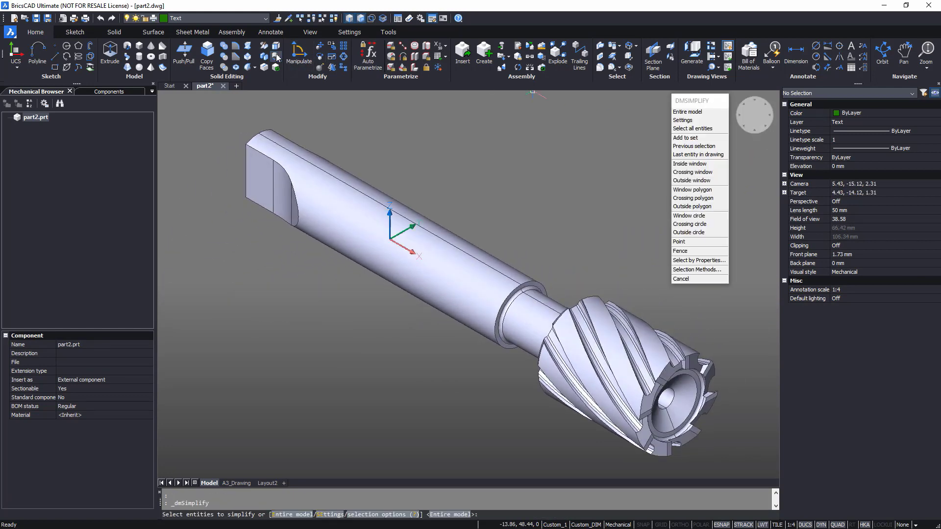
{"action": "key", "text": "Return"}
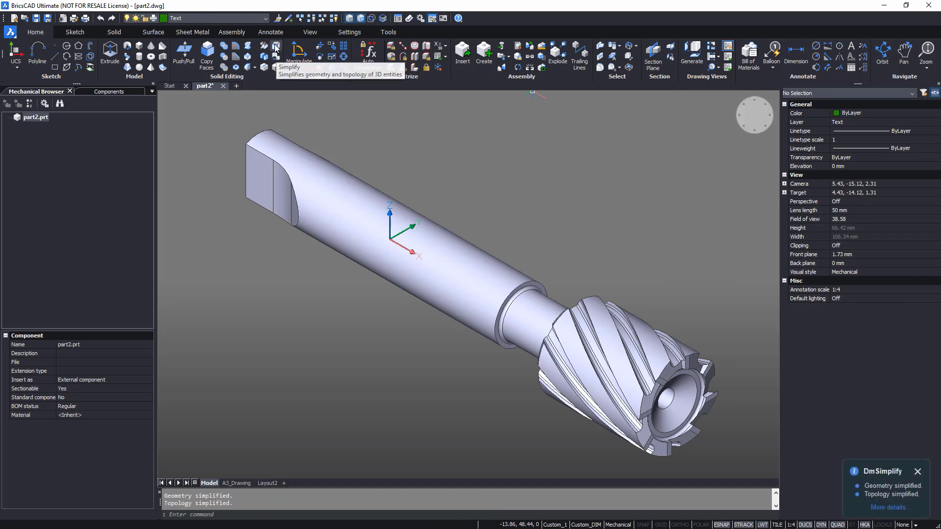
Generate a base view of the entire model on the A3_Drawing layout, using the standard scale 2:1.
{"action": "left_click", "coordinate": [272, 32]}
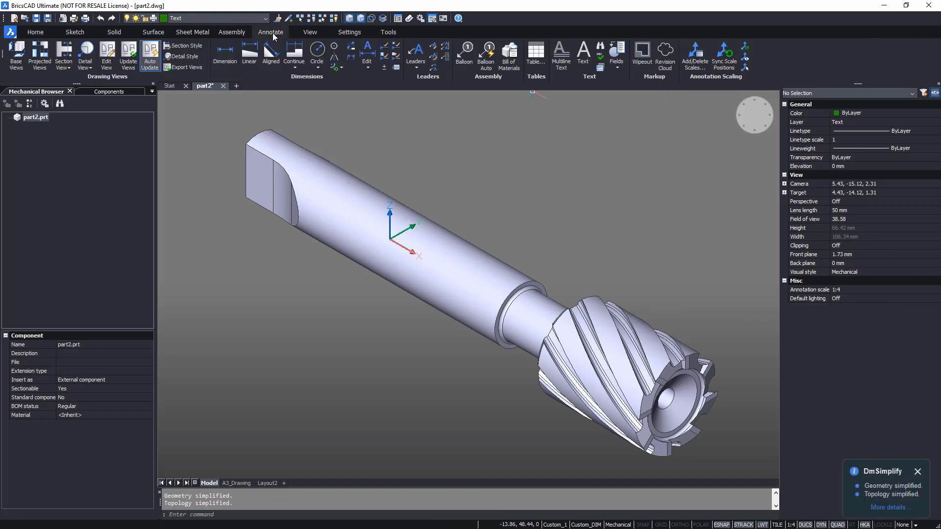
{"action": "left_click", "coordinate": [17, 58]}
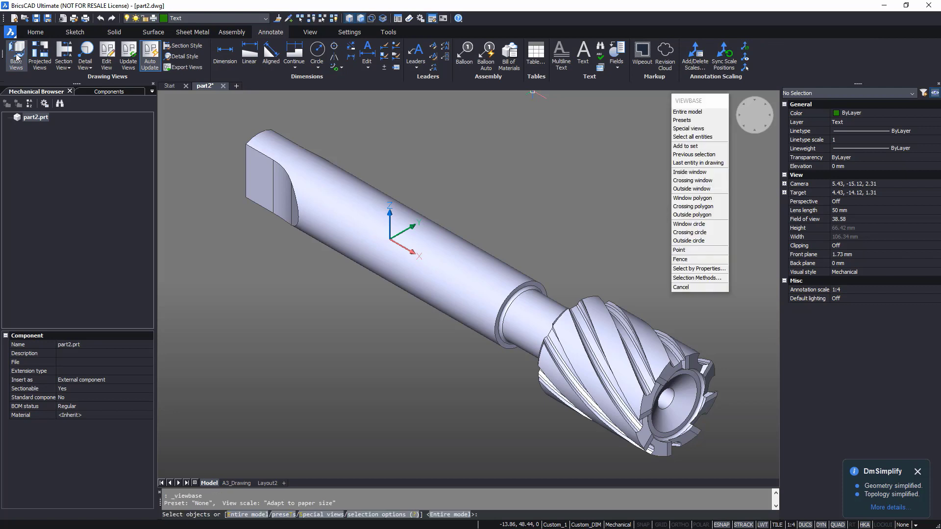
{"action": "key", "text": "Return"}
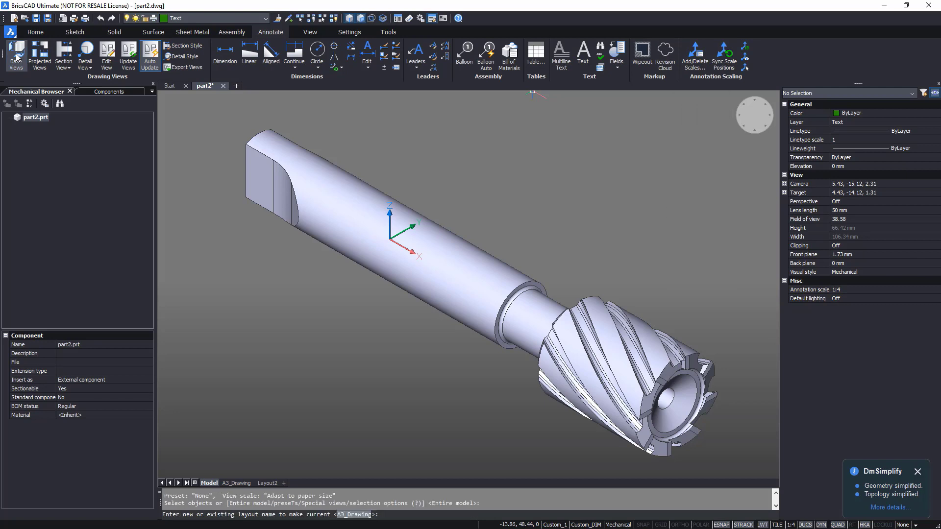
{"action": "key", "text": "Return"}
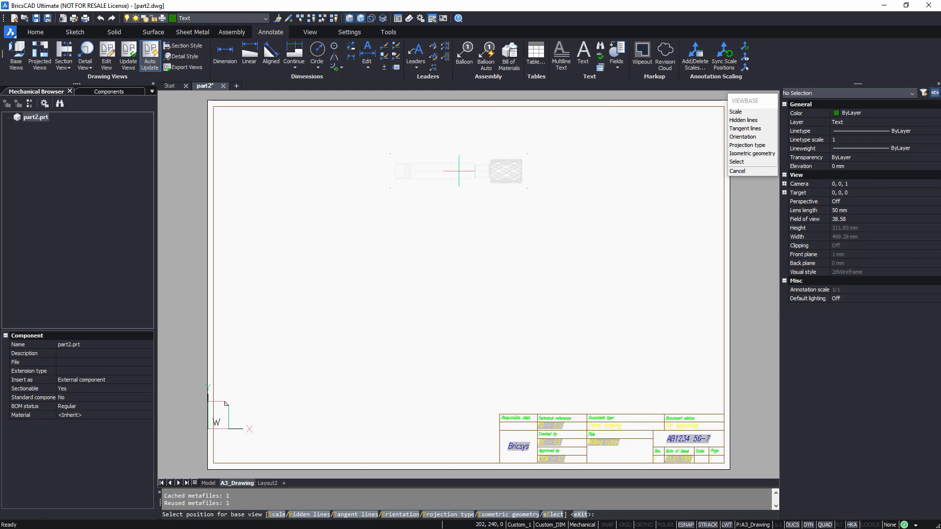
{"action": "left_click", "coordinate": [736, 112]}
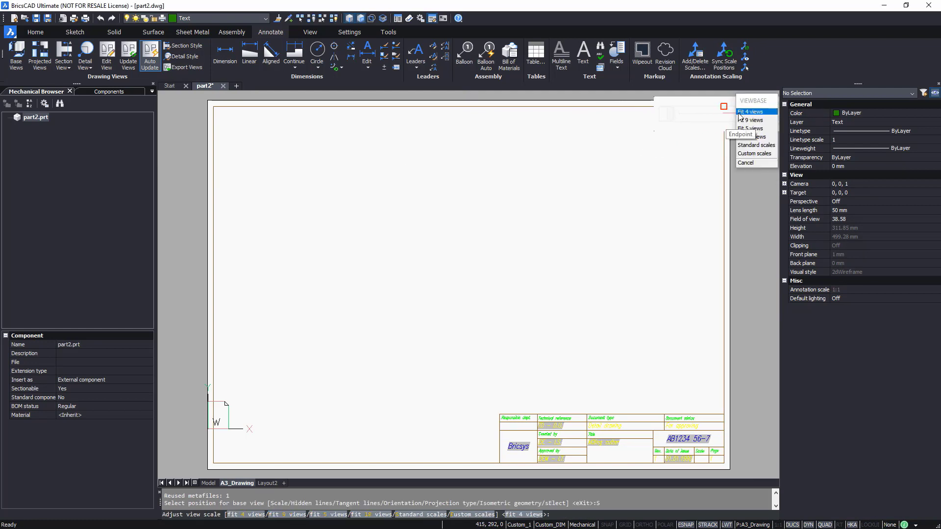
{"action": "left_click", "coordinate": [752, 145]}
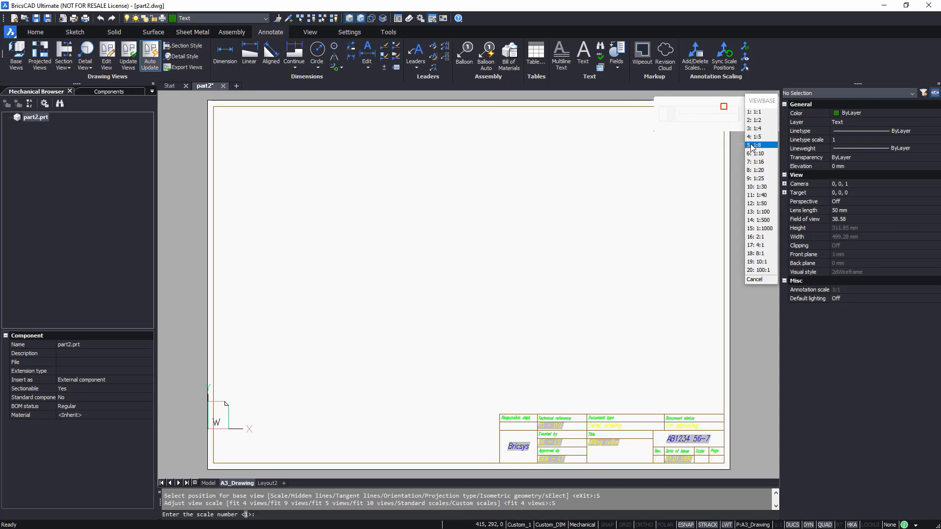
{"action": "left_click", "coordinate": [767, 236]}
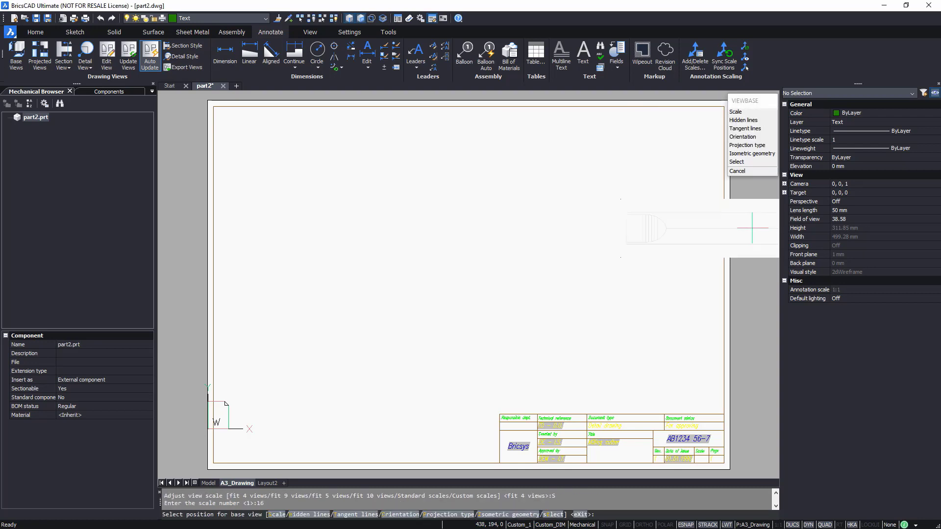
Set the base view's orientation to Top, enable tangent lines, and place the view centrally near the sheet's upper edge.
{"action": "left_click", "coordinate": [743, 138]}
{"action": "left_click", "coordinate": [752, 145]}
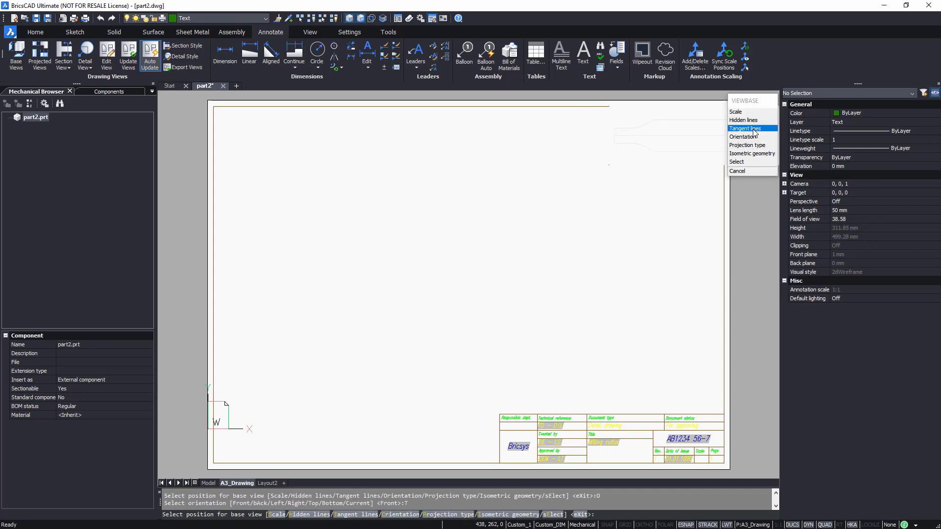
{"action": "left_click", "coordinate": [753, 129]}
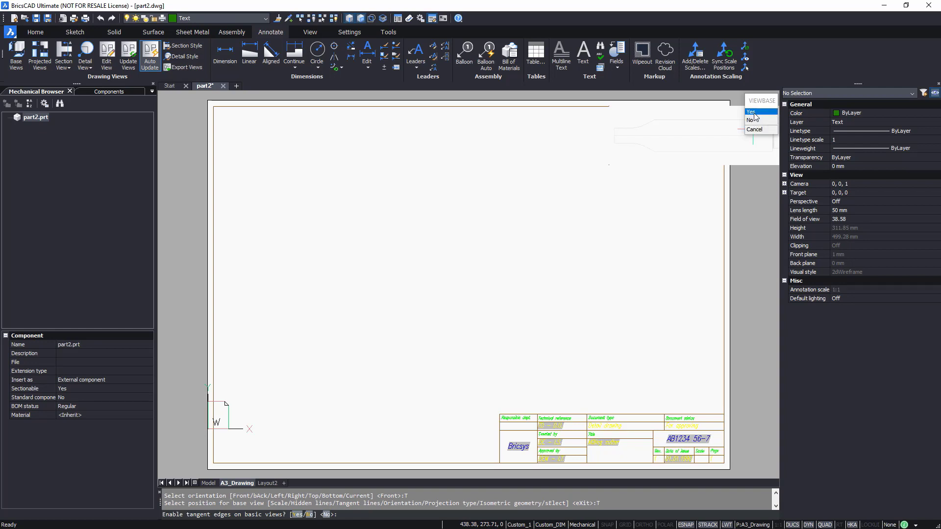
{"action": "left_click", "coordinate": [753, 117]}
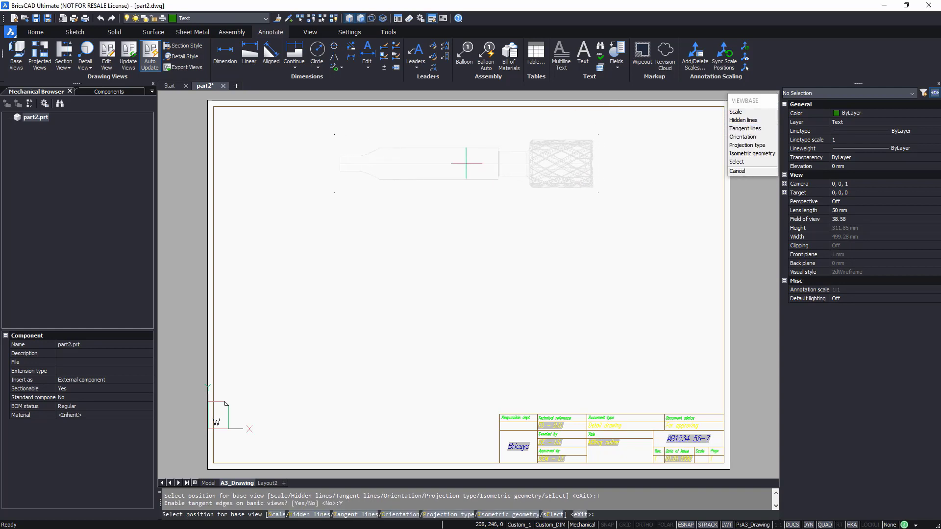
{"action": "left_click", "coordinate": [466, 163]}
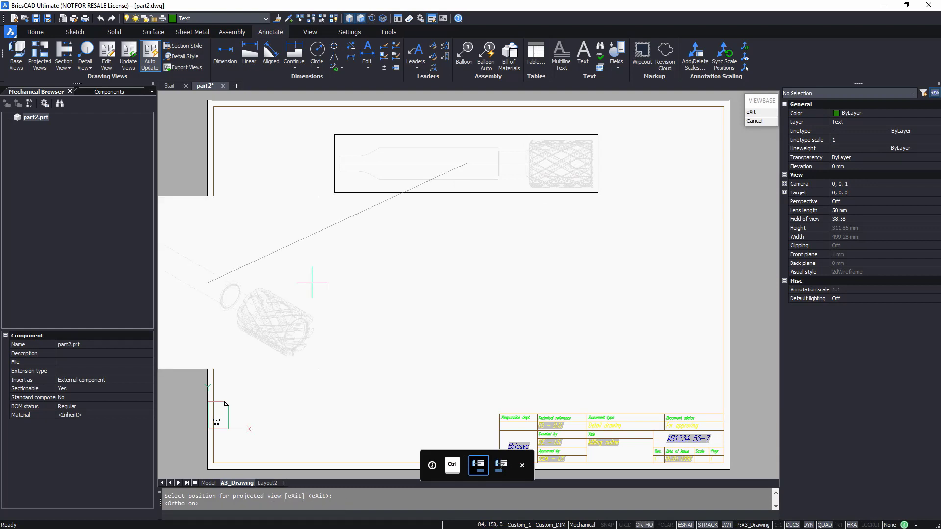
Place an isometric projected view of the cutter just above the title block and finish generating the views.
{"action": "key", "text": "ctrl"}
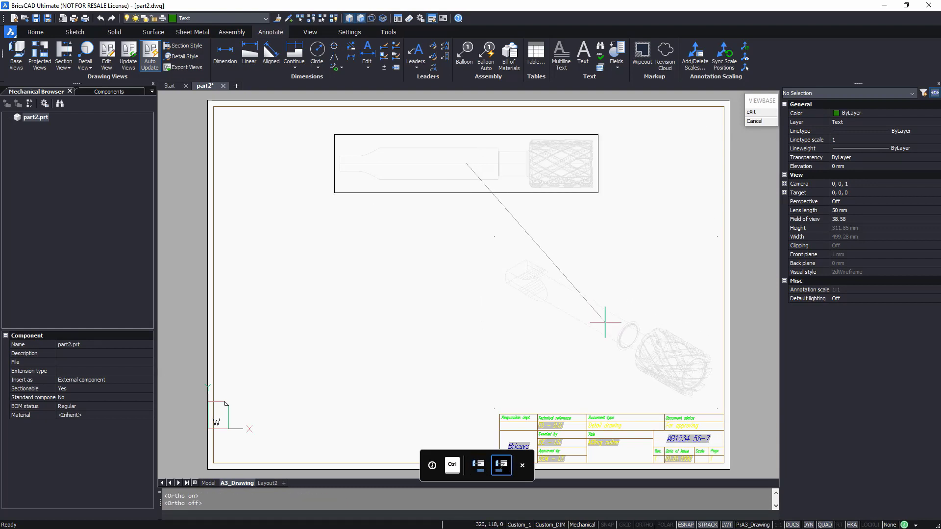
{"action": "key", "text": "ctrl"}
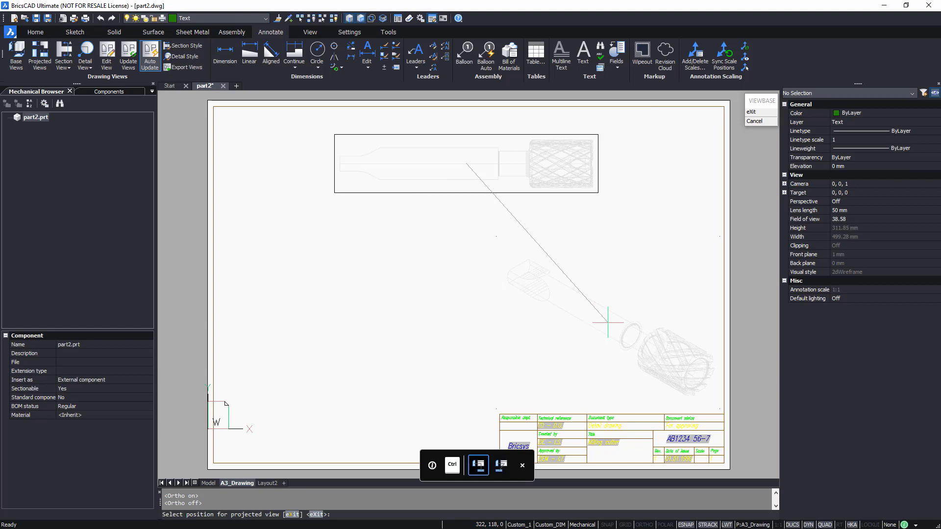
{"action": "left_click", "coordinate": [608, 322]}
{"action": "key", "text": "Return"}
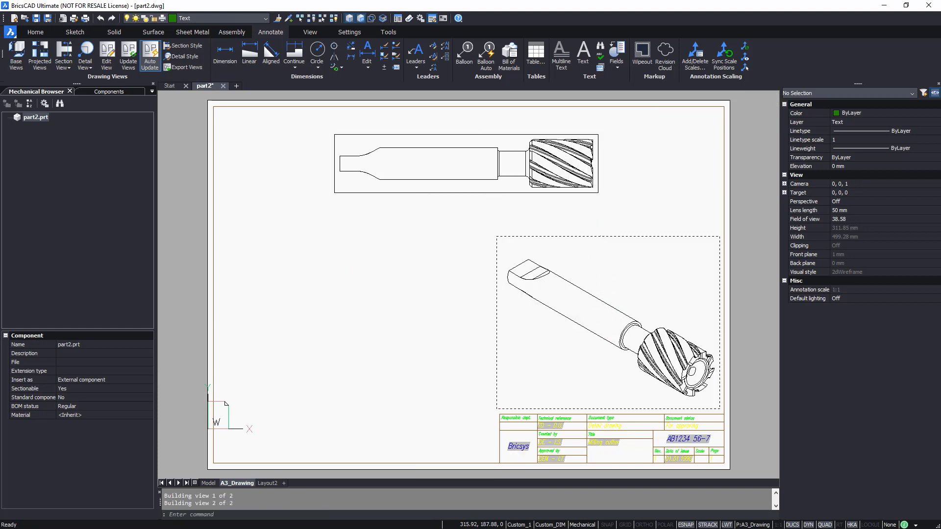
Change the isometric view's geometry to 3D and its visual style to Mechanical.
{"action": "left_click", "coordinate": [600, 236]}
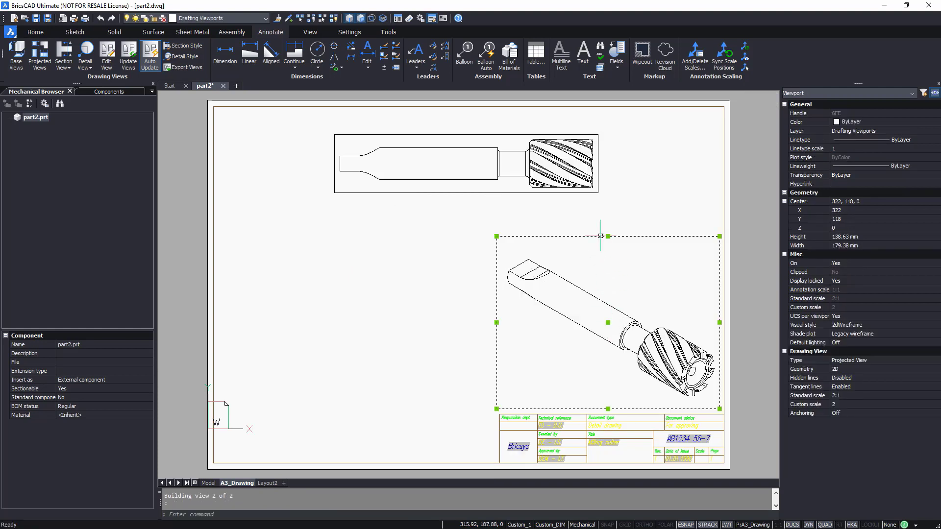
{"action": "left_click", "coordinate": [853, 370]}
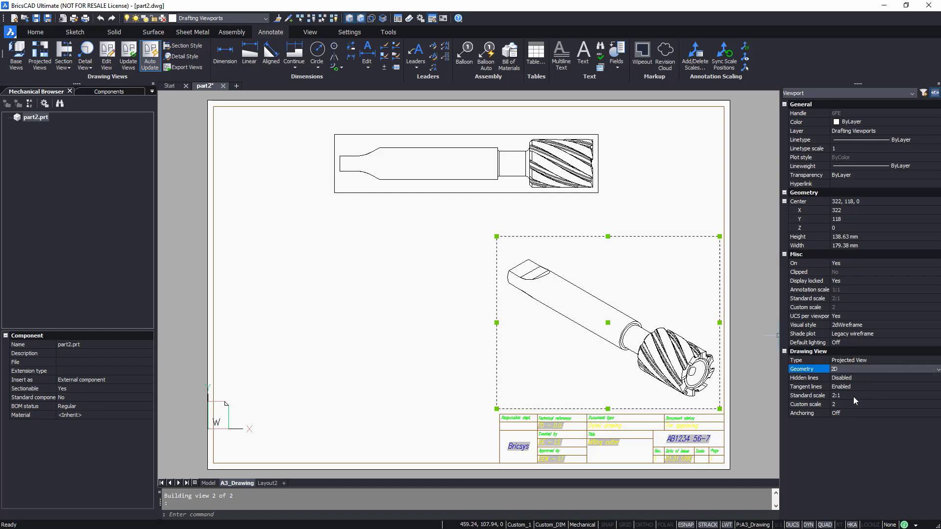
{"action": "key", "text": "Down"}
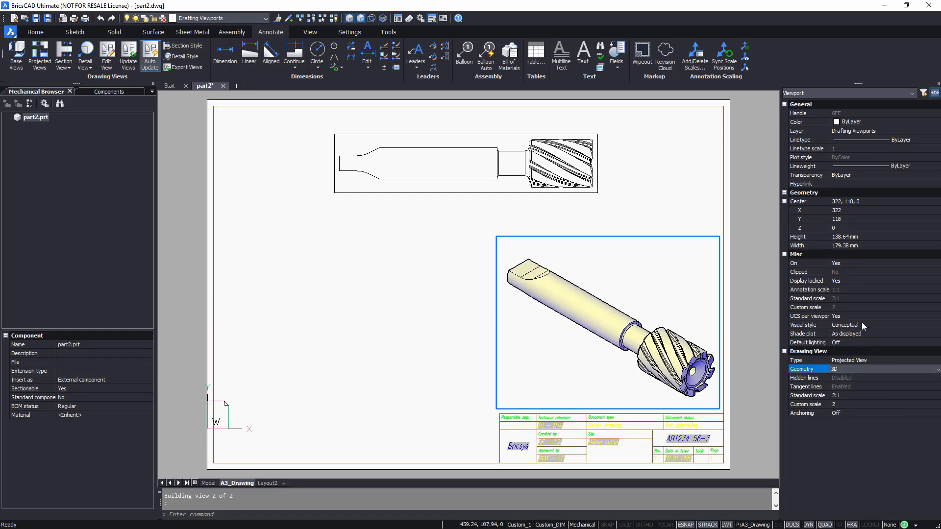
{"action": "left_click", "coordinate": [861, 323]}
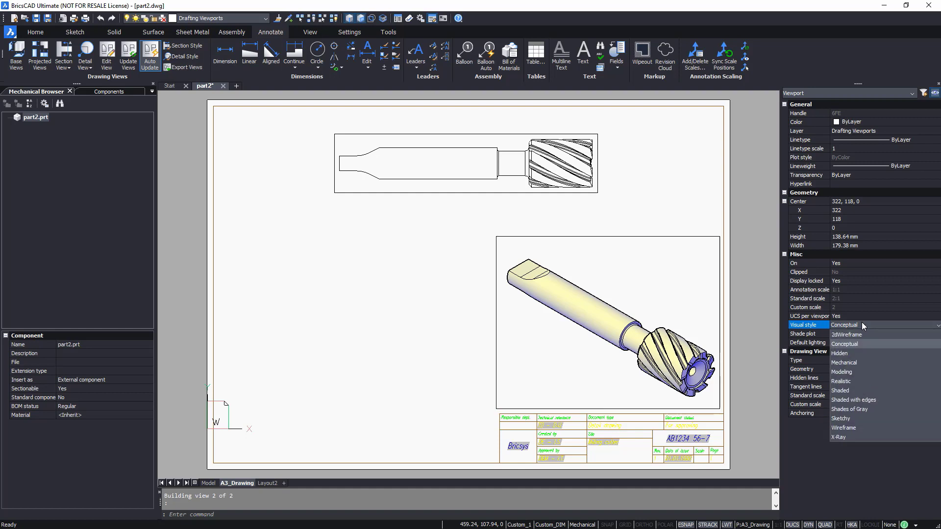
{"action": "left_click", "coordinate": [860, 363]}
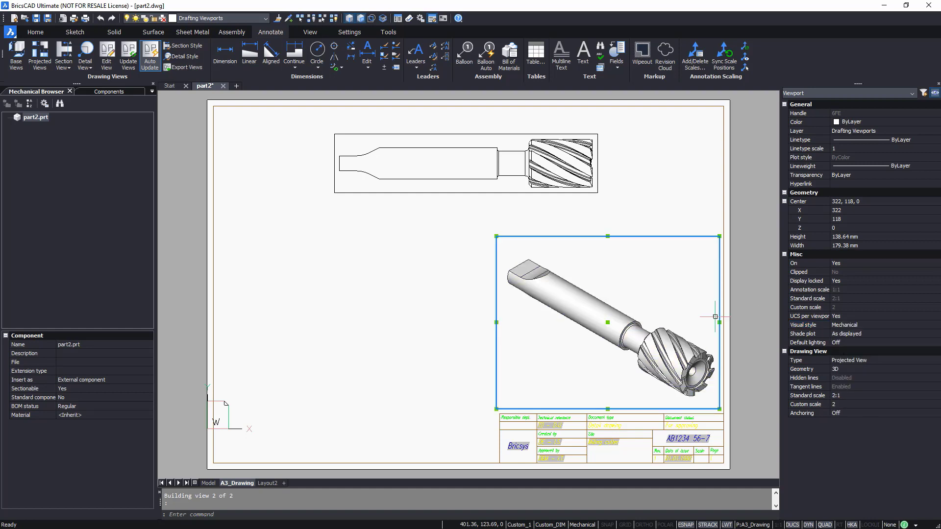
{"action": "key", "text": "Escape"}
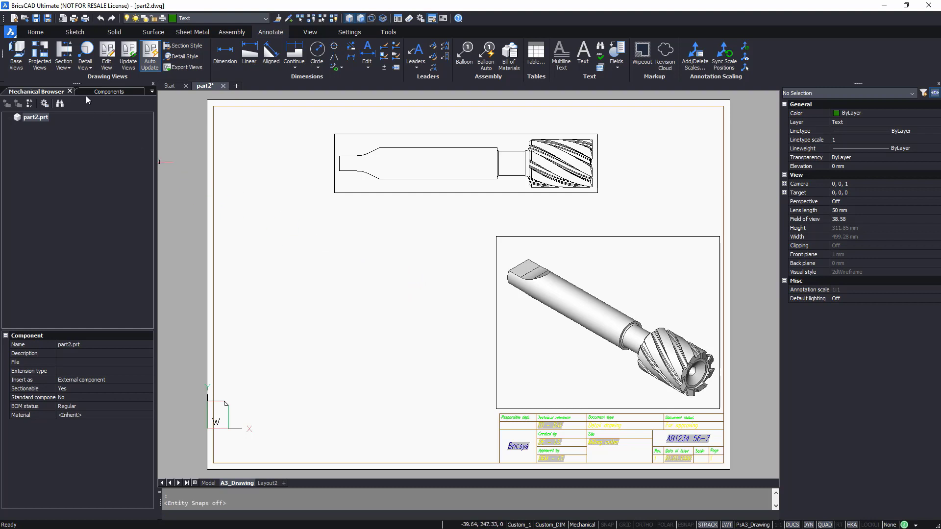
Create full section A-A with a vertical cut through the shank's flattened end and place it below the base view, toward the sheet's left side.
{"action": "left_click", "coordinate": [64, 52]}
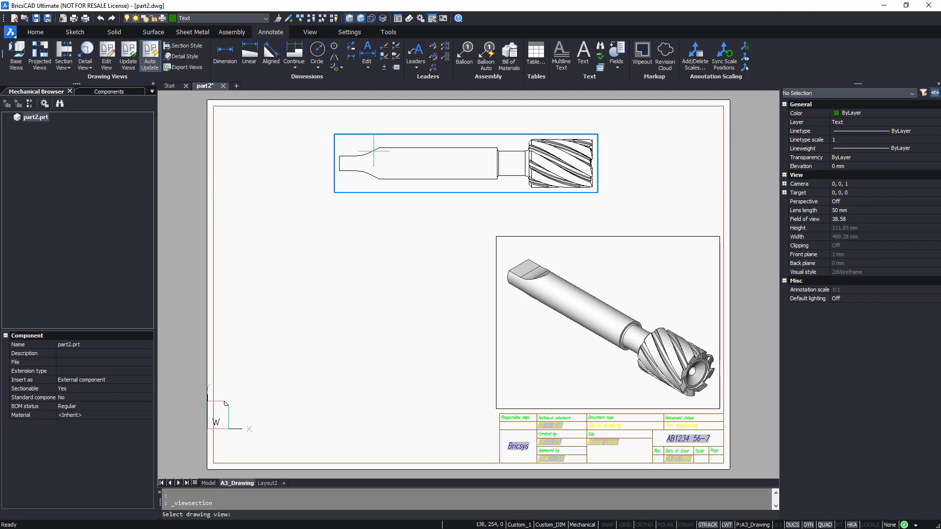
{"action": "left_click", "coordinate": [358, 153]}
{"action": "left_click", "coordinate": [355, 141]}
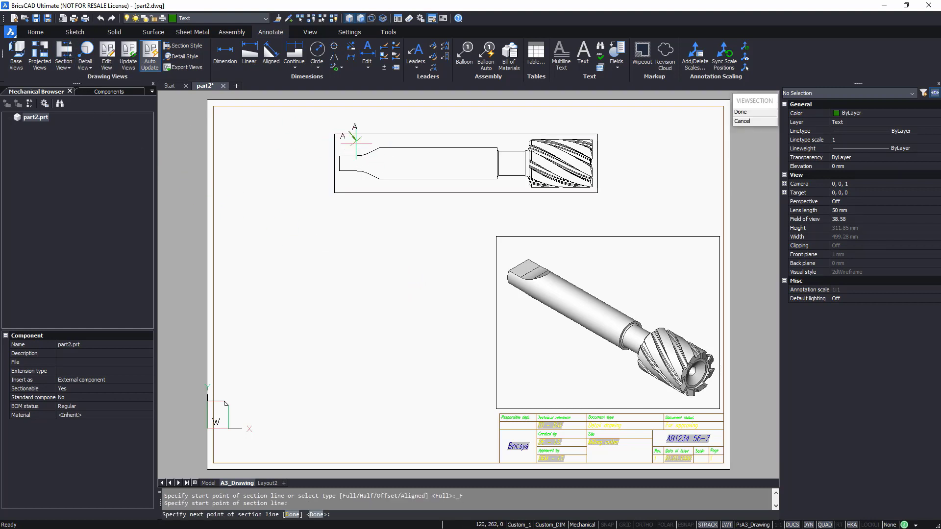
{"action": "key", "text": "ctrl+l"}
{"action": "left_click", "coordinate": [355, 183]}
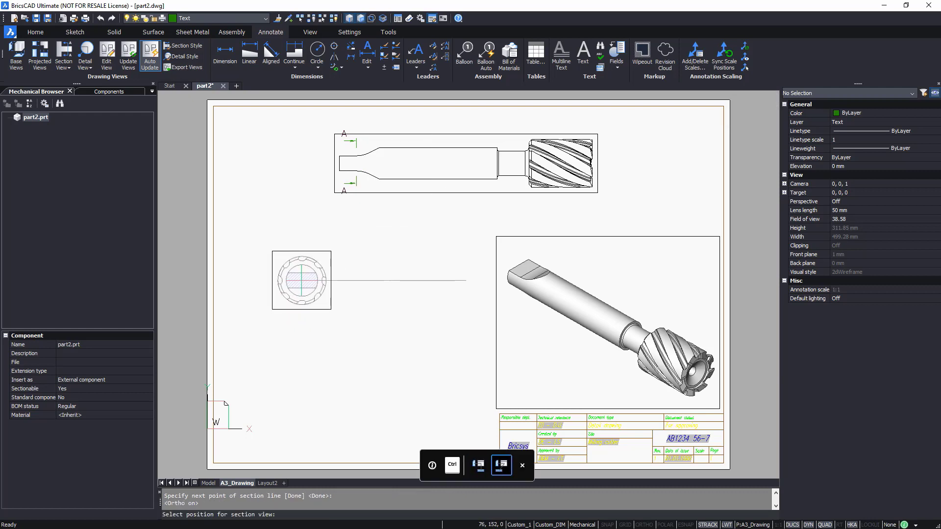
{"action": "left_click", "coordinate": [301, 280]}
Create section B-B with a vertical line just beyond the base view's cutting end, and place it beside section A-A.
{"action": "key", "text": "Return"}
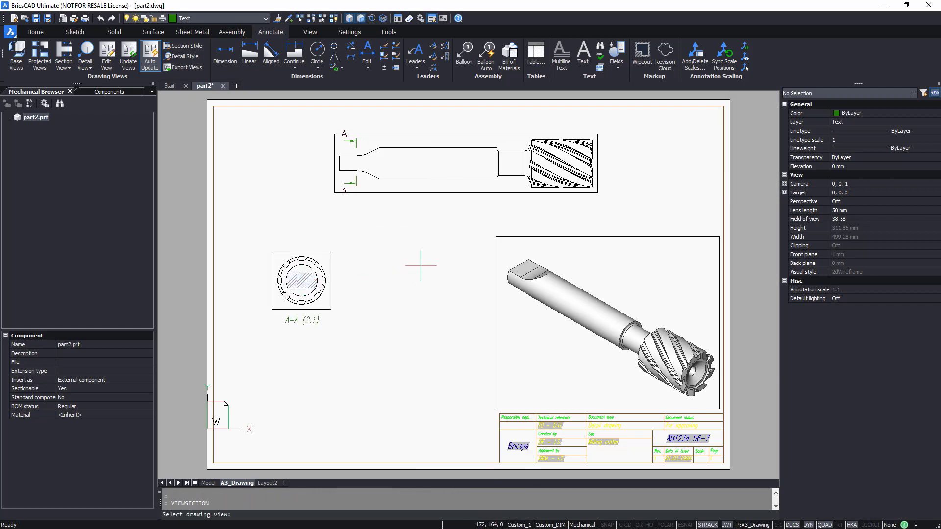
{"action": "left_click", "coordinate": [602, 134]}
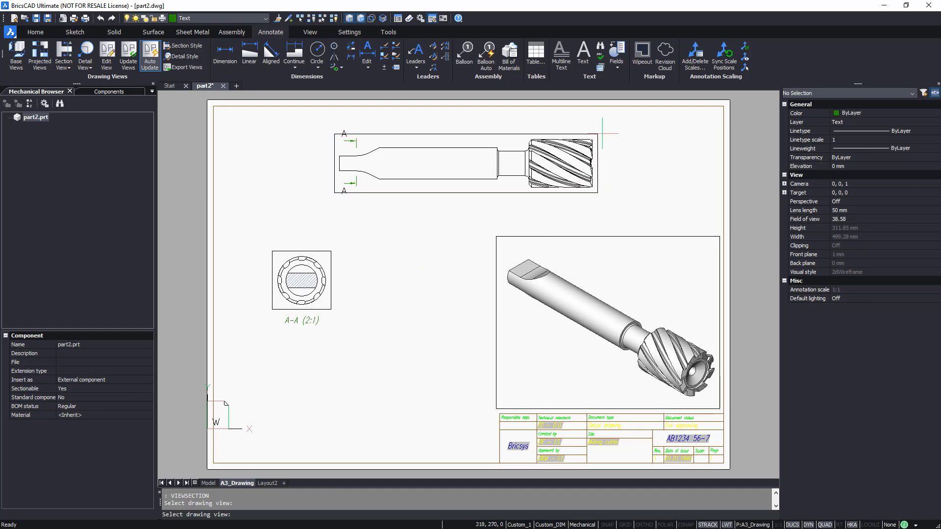
{"action": "left_click", "coordinate": [586, 158]}
{"action": "left_click", "coordinate": [602, 128]}
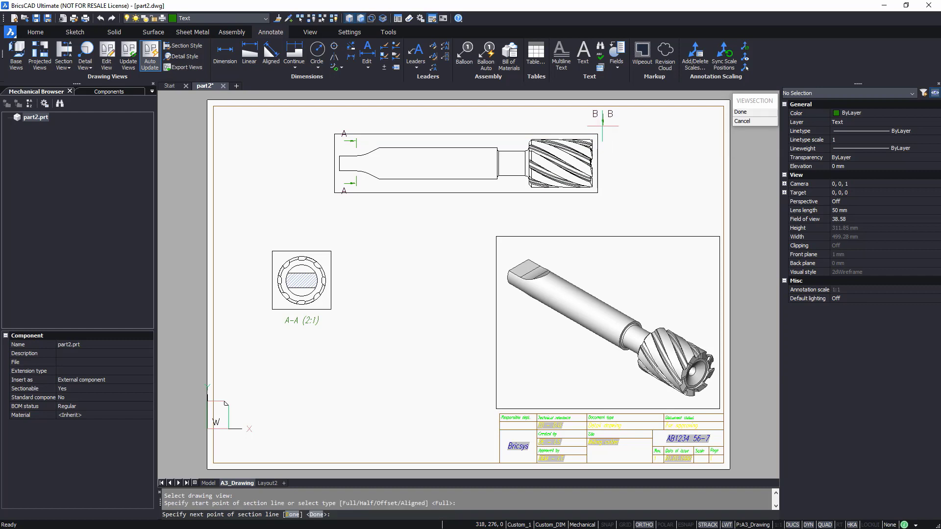
{"action": "left_click", "coordinate": [610, 198]}
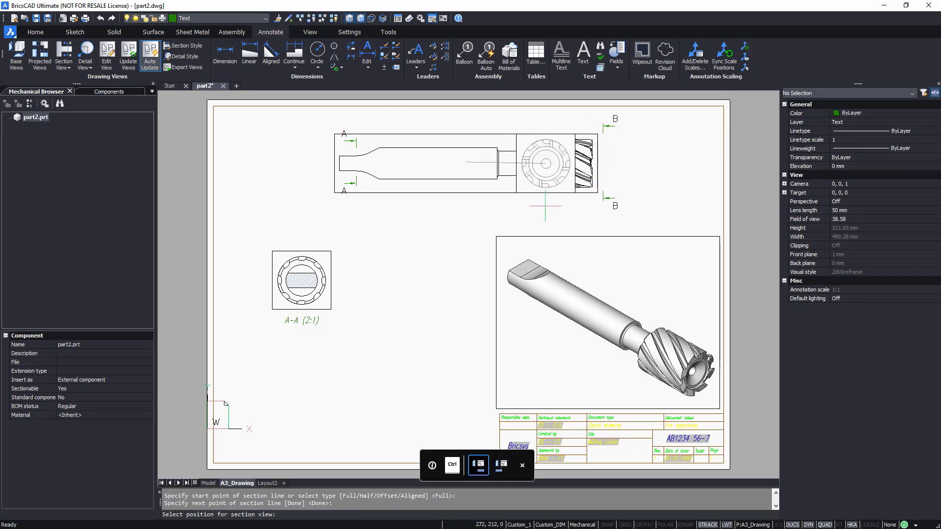
{"action": "left_click", "coordinate": [408, 280]}
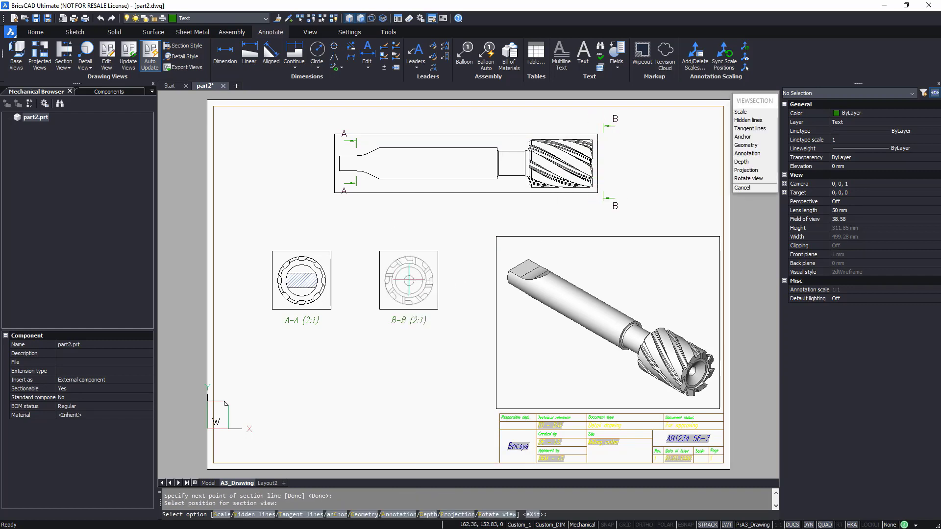
{"action": "key", "text": "Return"}
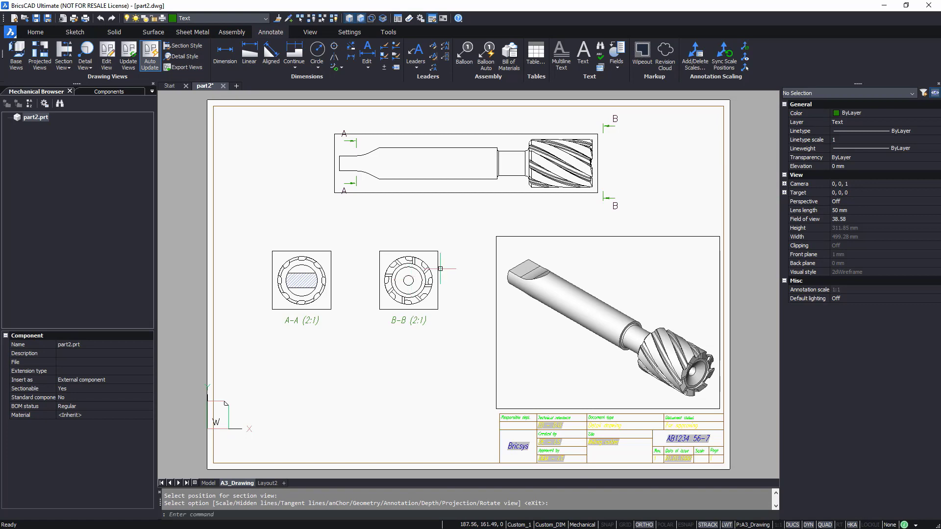
Start a circular detail view of the base view, centred on the lower shoulder fillet between the shank and the neck.
{"action": "scroll", "coordinate": [510, 177], "scroll_direction": "up", "scroll_amount": 5}
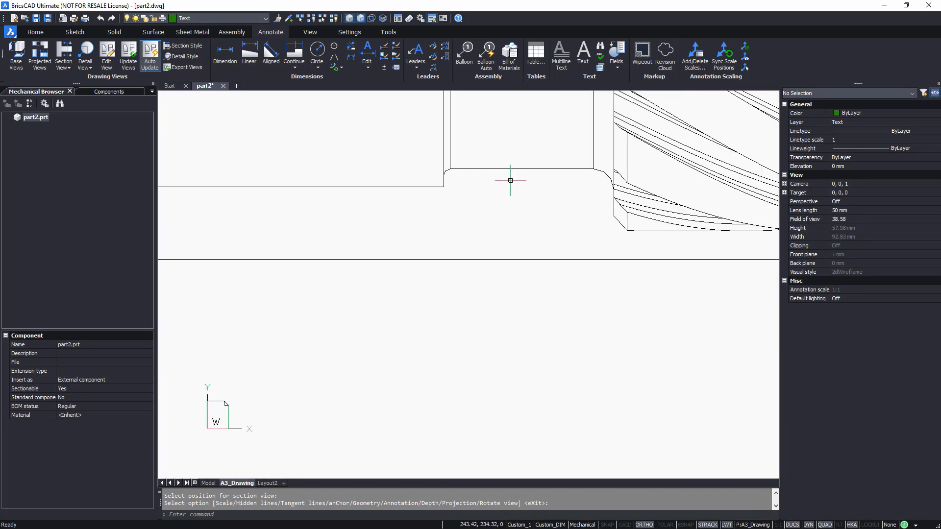
{"action": "left_click", "coordinate": [95, 52]}
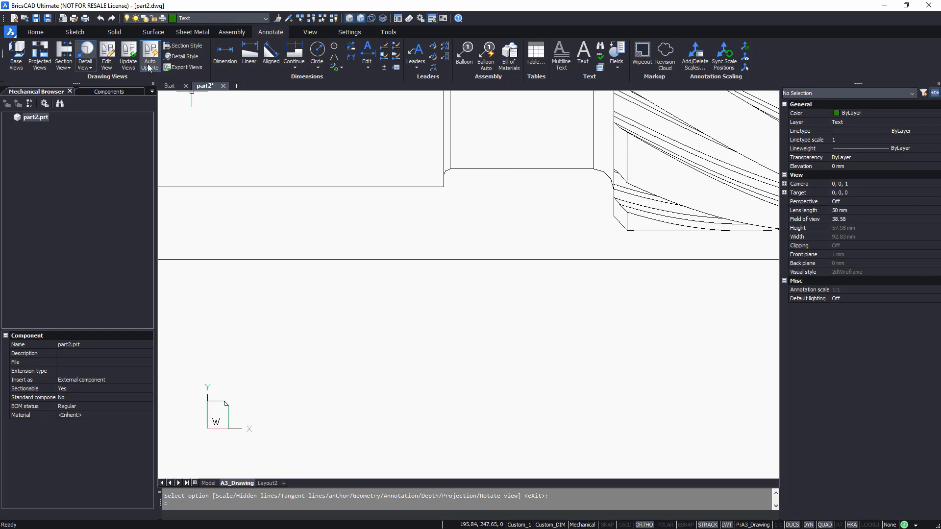
{"action": "left_click", "coordinate": [451, 178]}
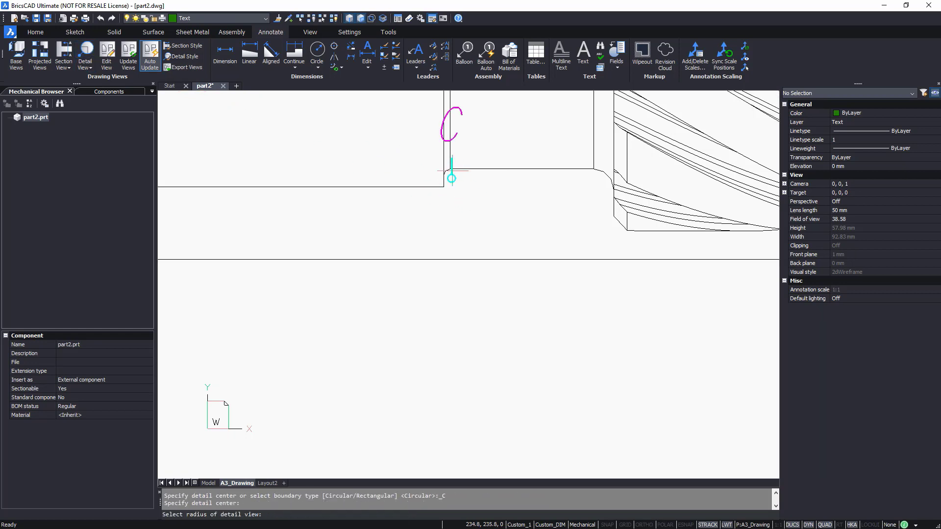
{"action": "left_click", "coordinate": [421, 218]}
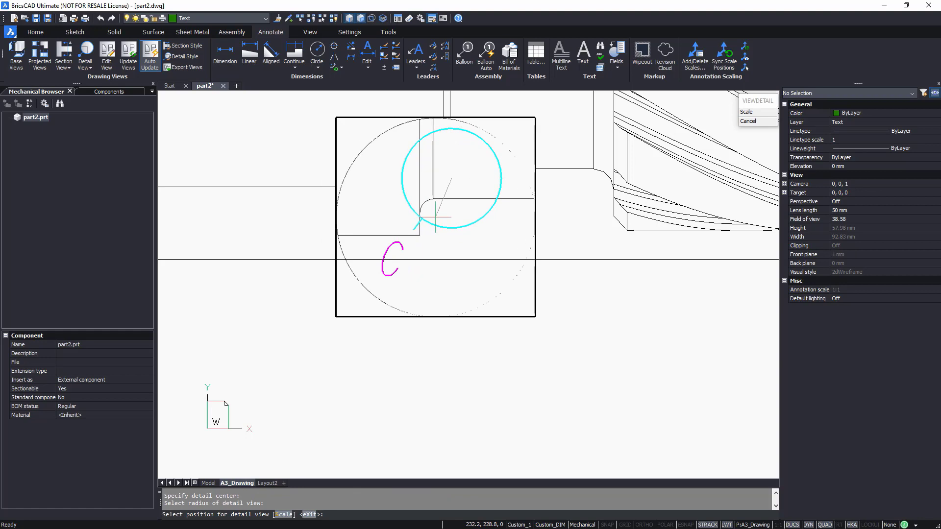
Set detail view C to the standard scale 8:1 and place it below the two section views.
{"action": "scroll", "coordinate": [458, 219], "scroll_direction": "down", "scroll_amount": 2}
{"action": "scroll", "coordinate": [461, 219], "scroll_direction": "down", "scroll_amount": 5}
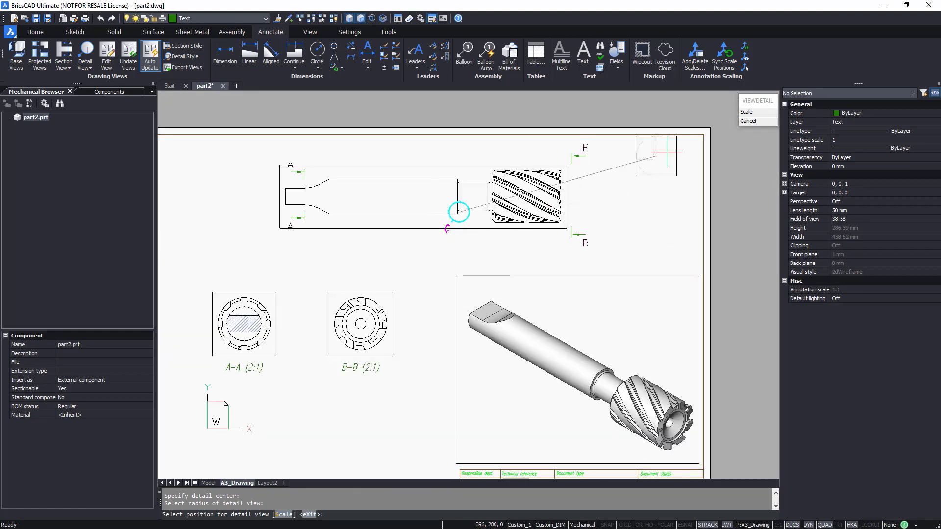
{"action": "left_click", "coordinate": [745, 112]}
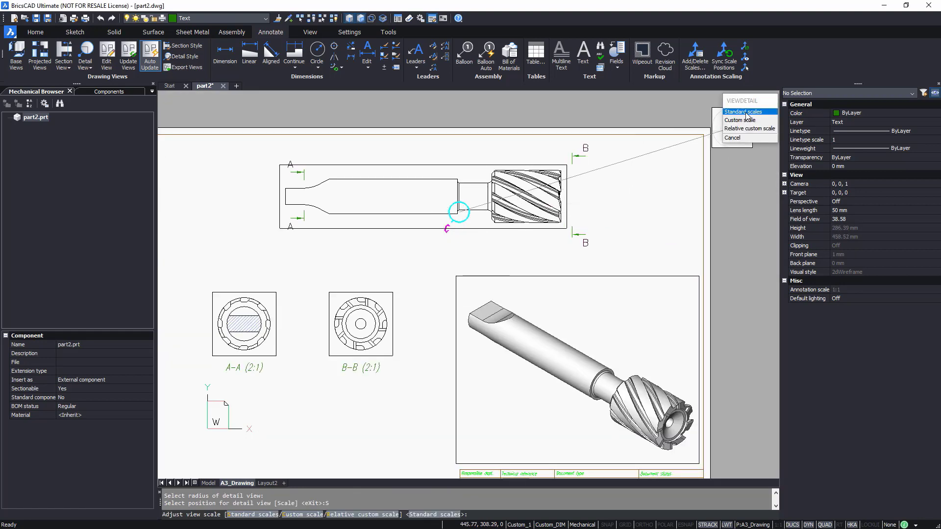
{"action": "left_click", "coordinate": [745, 112]}
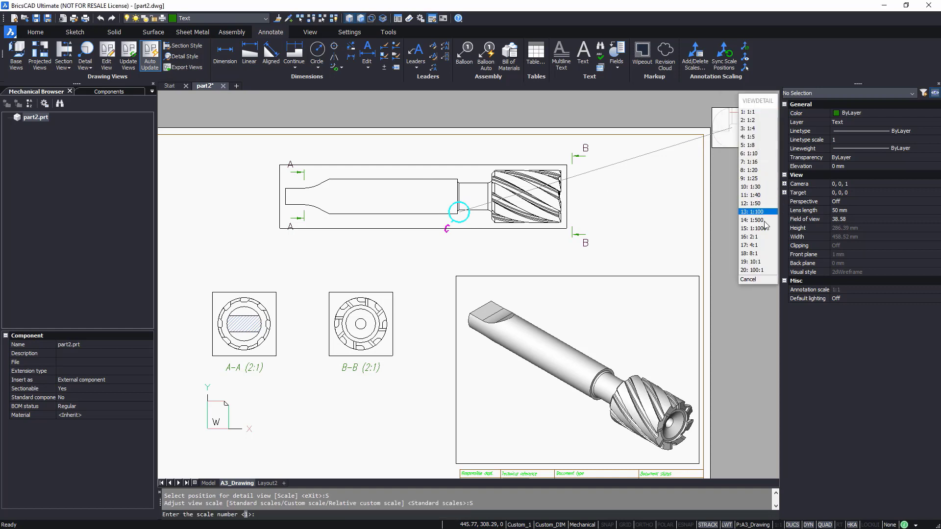
{"action": "left_click", "coordinate": [750, 254]}
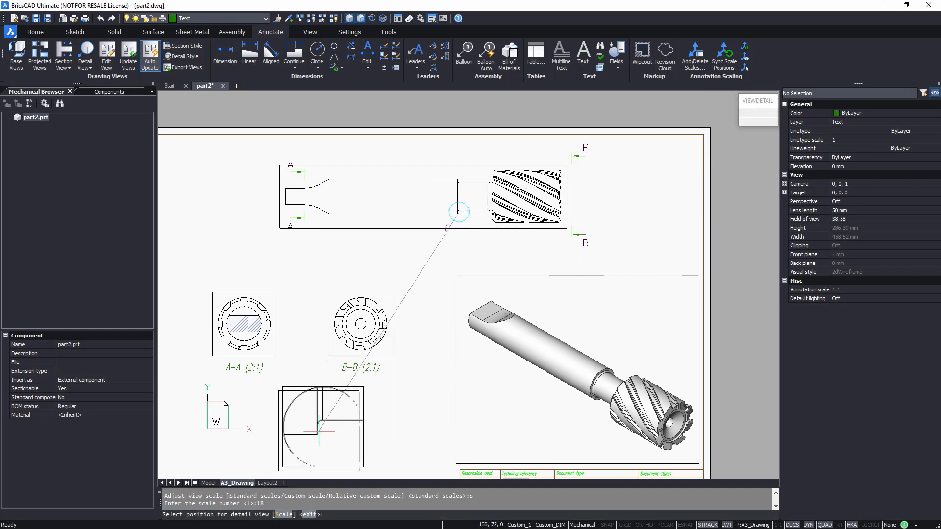
{"action": "left_click", "coordinate": [308, 444]}
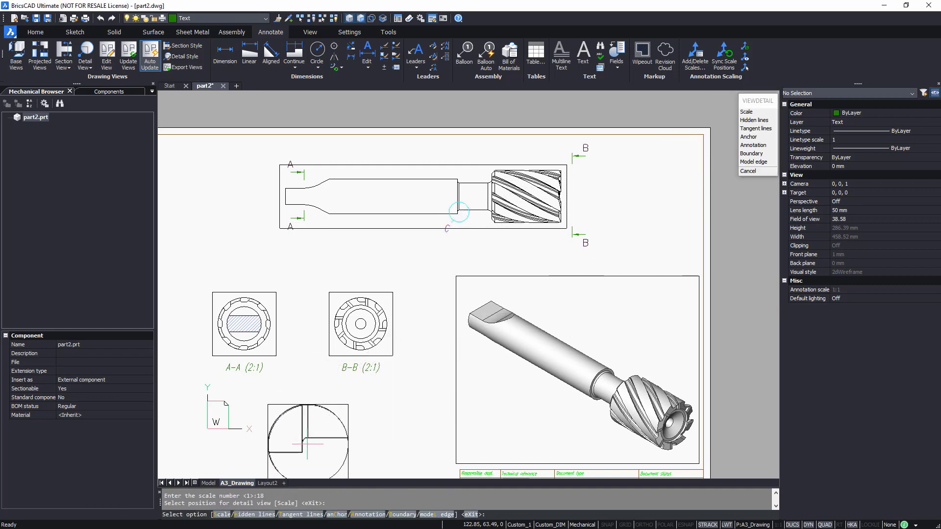
{"action": "key", "text": "Return"}
{"action": "middle_click_drag", "start_coordinate": [378, 412], "coordinate": [392, 365]}
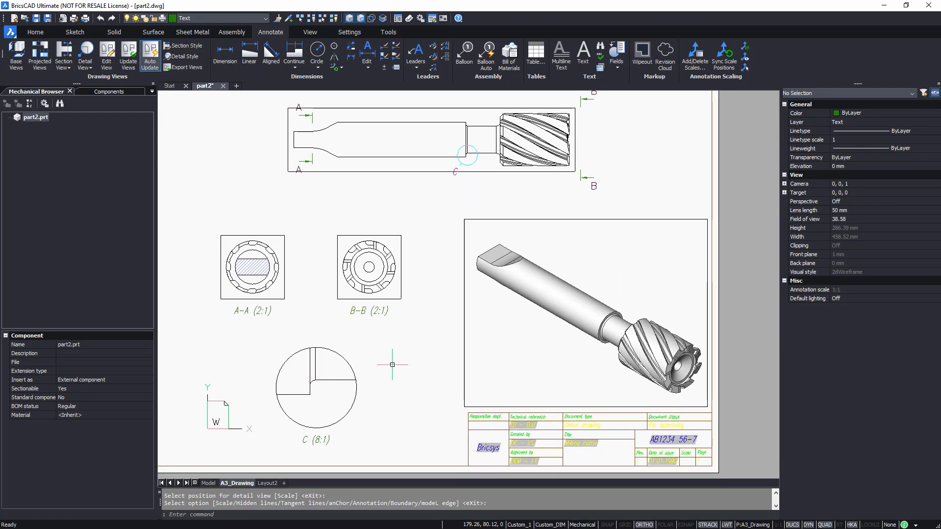
Enable entity snaps and add a linear dimension below the base view from the shank's flat end to the end of its taper.
{"action": "middle_click_drag", "start_coordinate": [396, 175], "coordinate": [409, 314]}
{"action": "scroll", "coordinate": [408, 296], "scroll_direction": "up", "scroll_amount": 4}
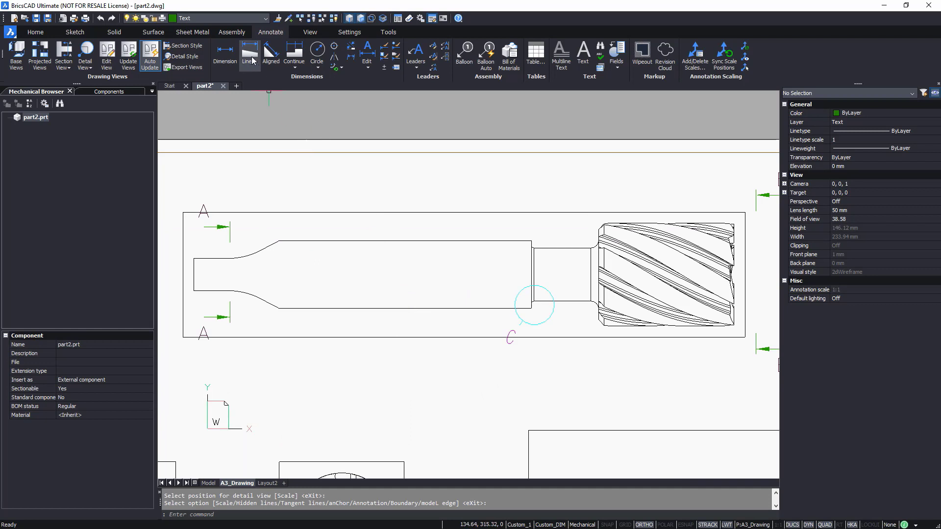
{"action": "left_click", "coordinate": [250, 58]}
{"action": "left_click", "coordinate": [684, 525]}
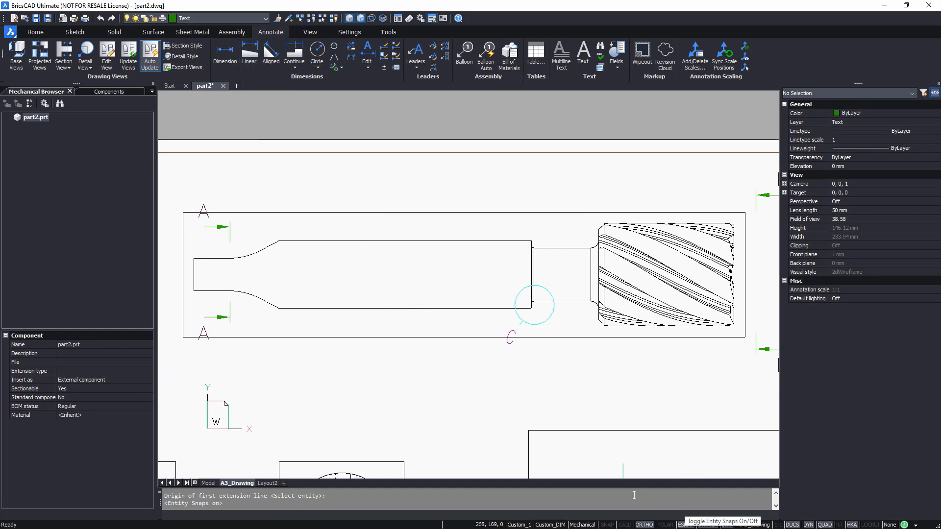
{"action": "left_click", "coordinate": [194, 289]}
{"action": "left_click", "coordinate": [278, 309]}
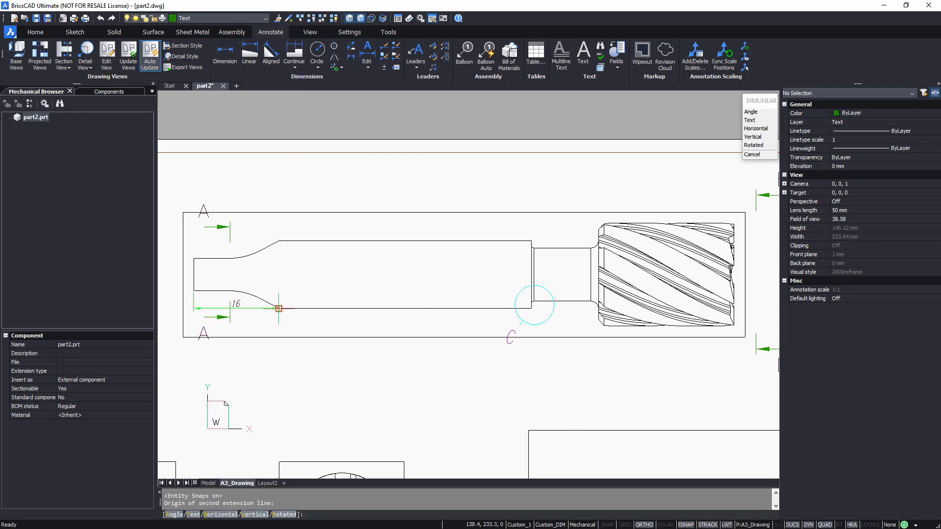
{"action": "left_click", "coordinate": [252, 356]}
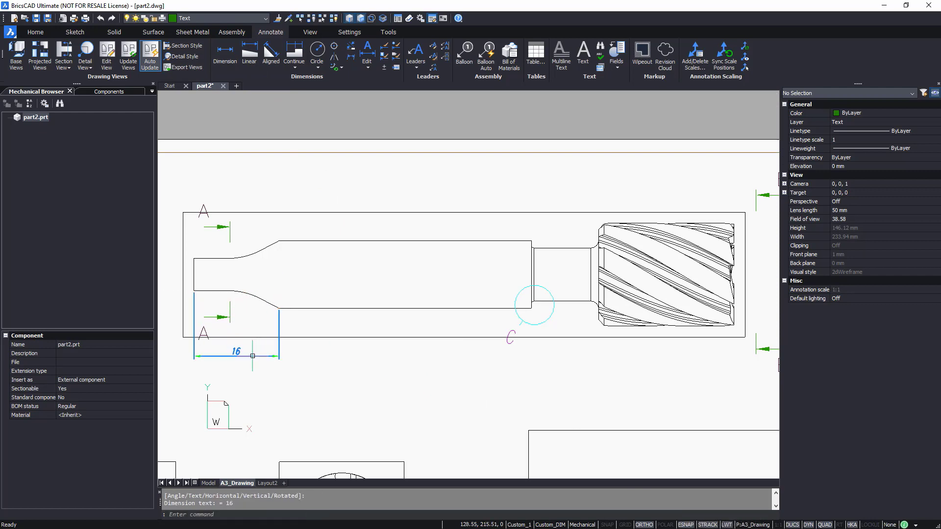
Add baseline dimensions from the shank's flat end to the shank shoulder and to the start of the cutting head.
{"action": "left_click", "coordinate": [296, 67]}
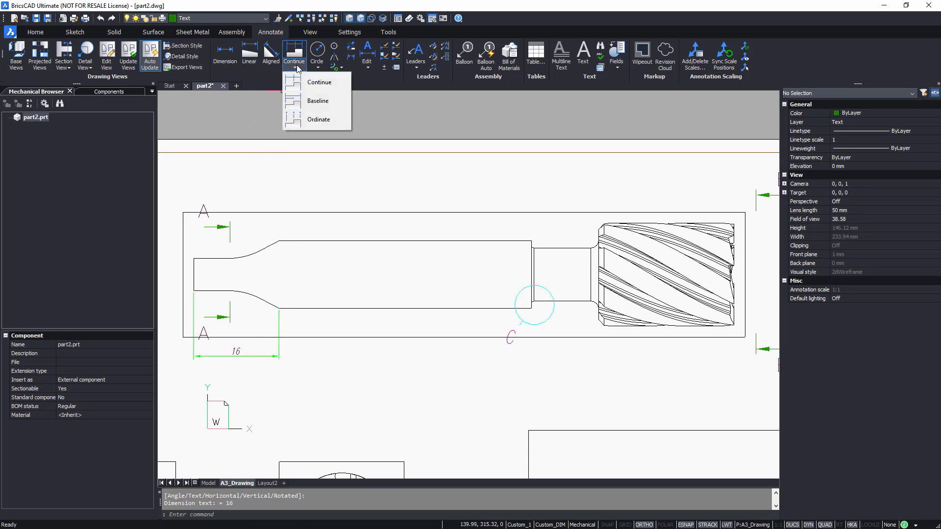
{"action": "left_click", "coordinate": [305, 100]}
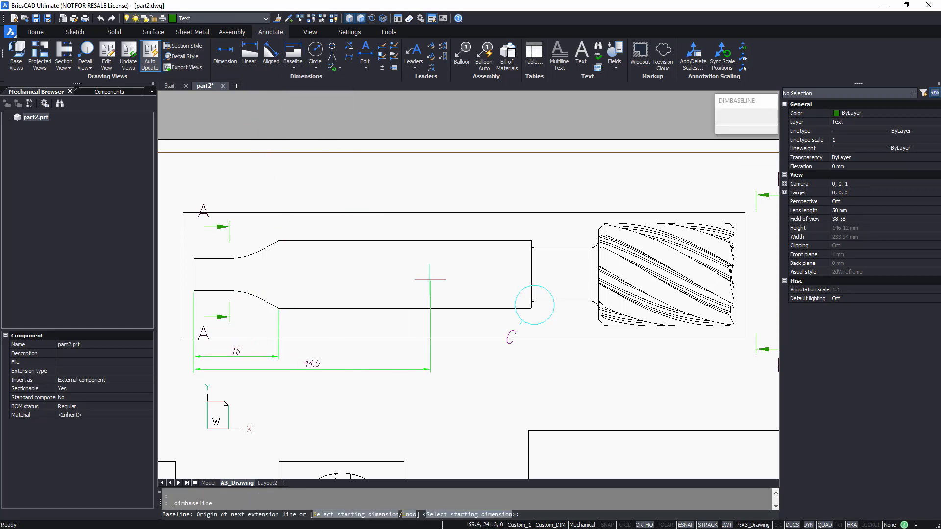
{"action": "left_click", "coordinate": [532, 304]}
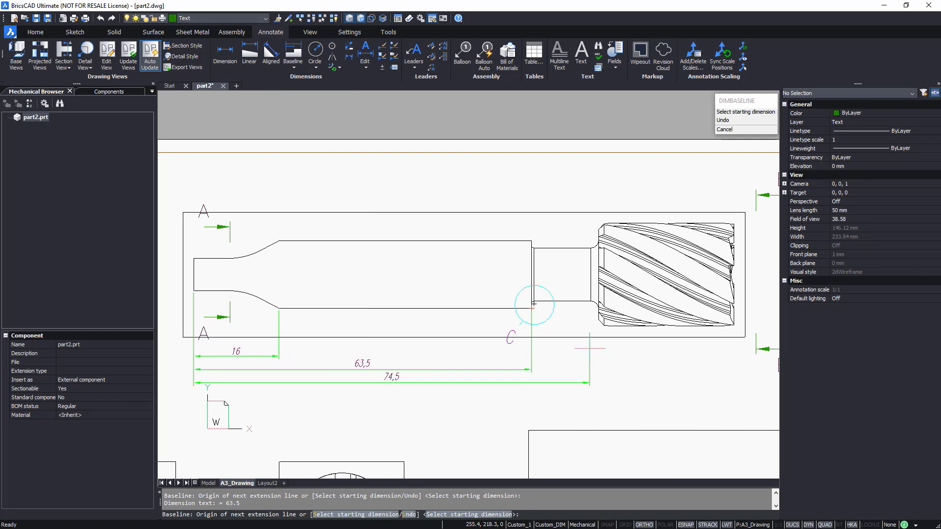
{"action": "left_click", "coordinate": [598, 320]}
Continue the lowest baseline dimension across the cutting head to its end face.
{"action": "left_click", "coordinate": [294, 67]}
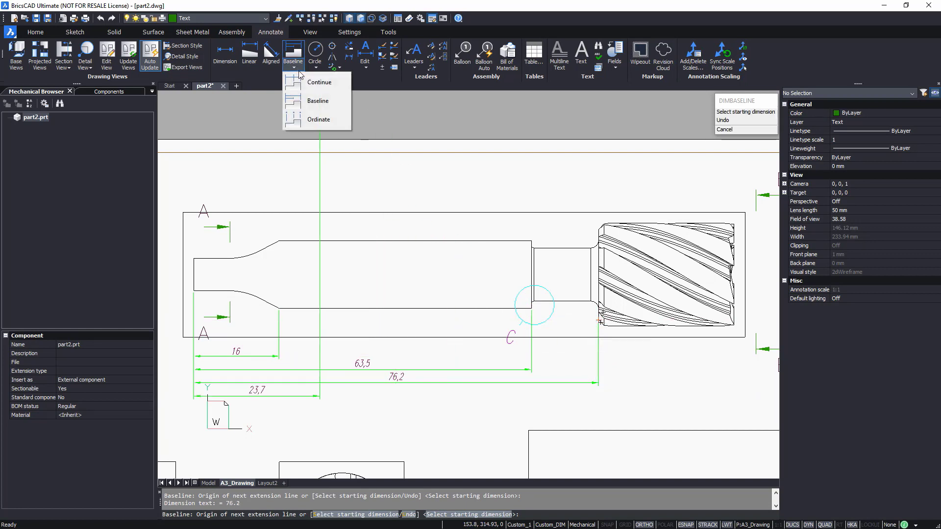
{"action": "left_click", "coordinate": [315, 80]}
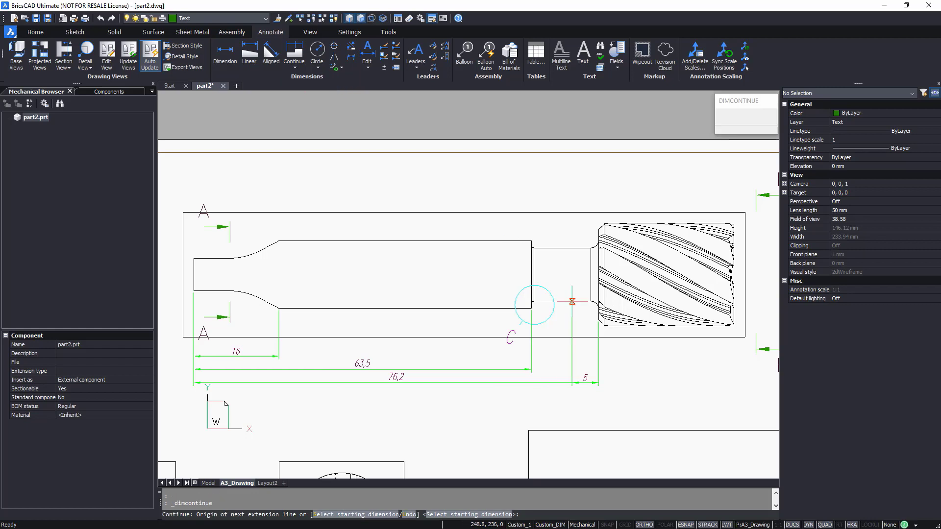
{"action": "left_click", "coordinate": [734, 322]}
{"action": "key", "text": "Return"}
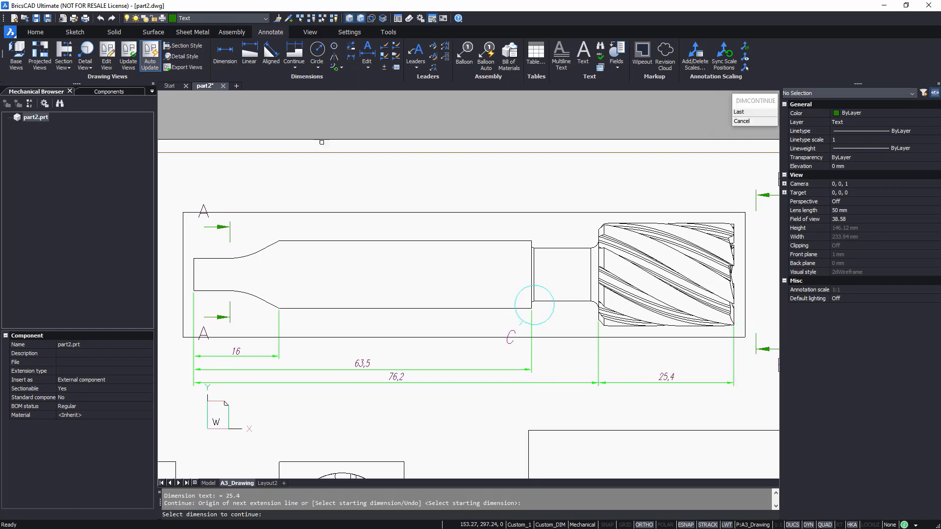
Dimension the cutter's overall length with a linear dimension placed above the base view.
{"action": "left_click", "coordinate": [249, 54]}
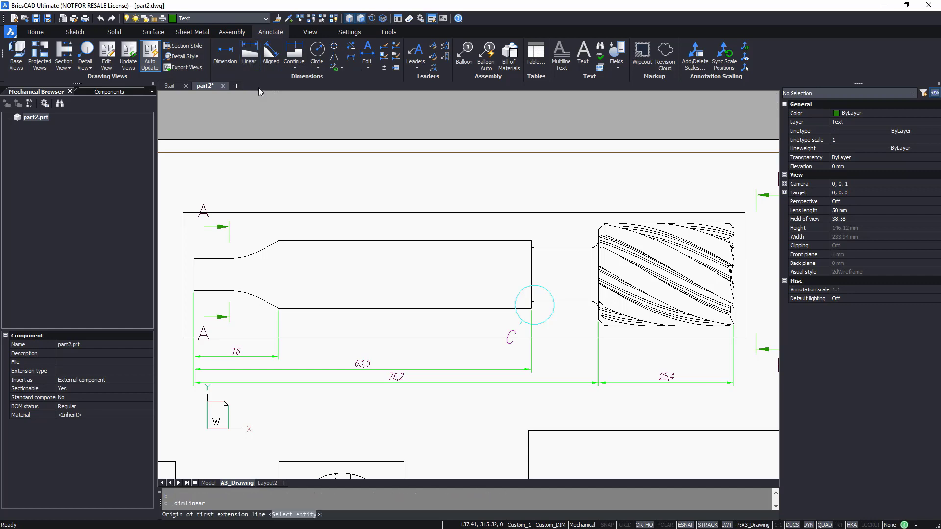
{"action": "left_click", "coordinate": [194, 258]}
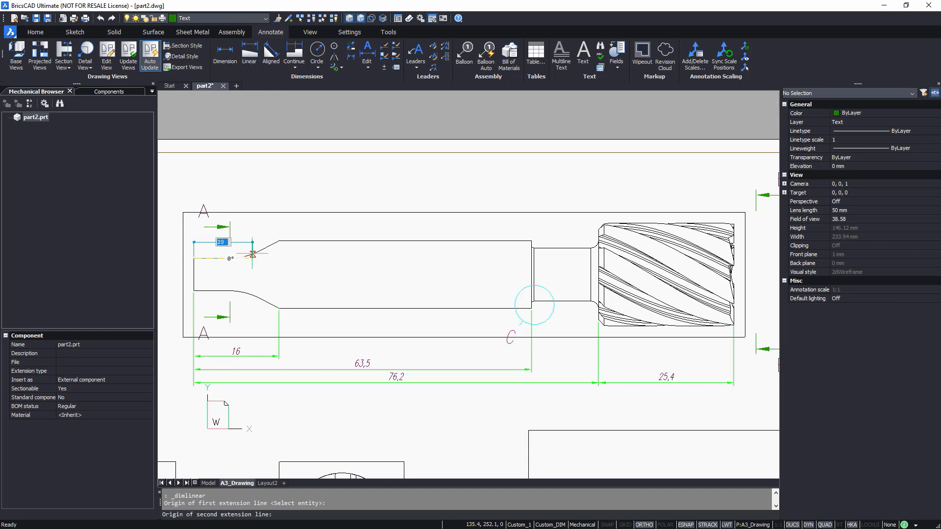
{"action": "left_click", "coordinate": [733, 227]}
{"action": "left_click", "coordinate": [611, 193]}
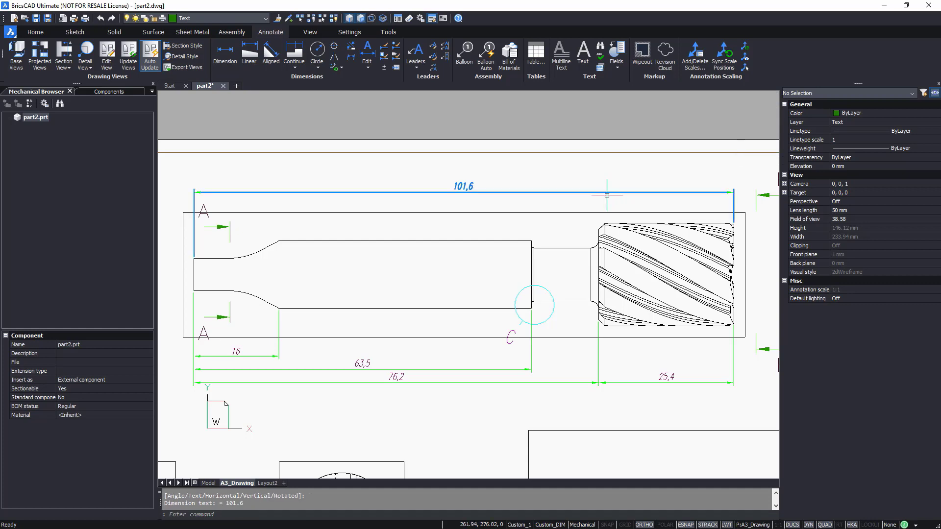
Add vertical linear dimensions across the shank's full diameter and the neck's diameter, placing each inside the base view.
{"action": "key", "text": "Return"}
{"action": "left_click", "coordinate": [286, 309]}
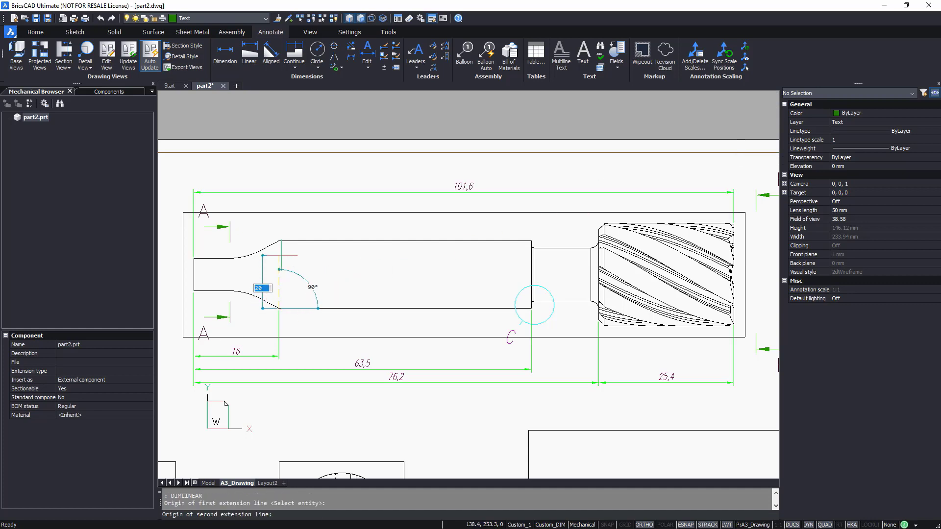
{"action": "left_click", "coordinate": [279, 241]}
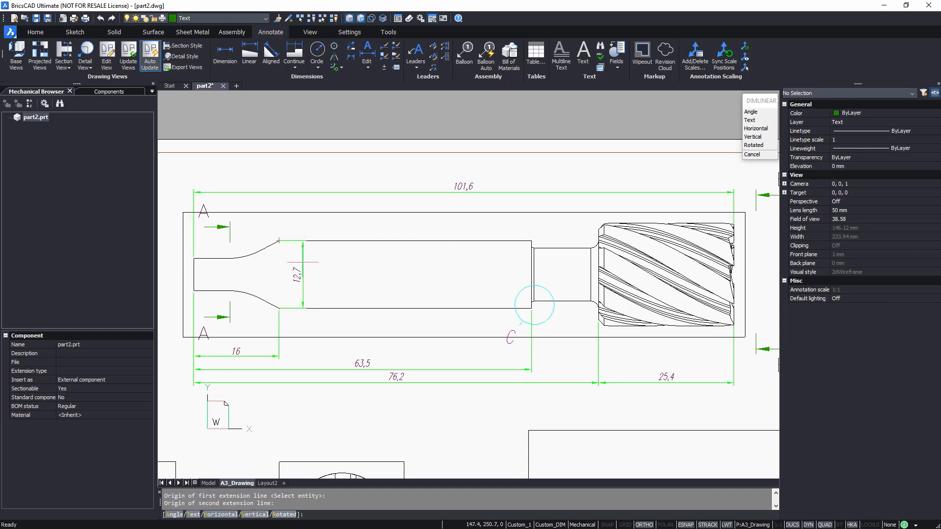
{"action": "left_click", "coordinate": [302, 262]}
{"action": "key", "text": "Return"}
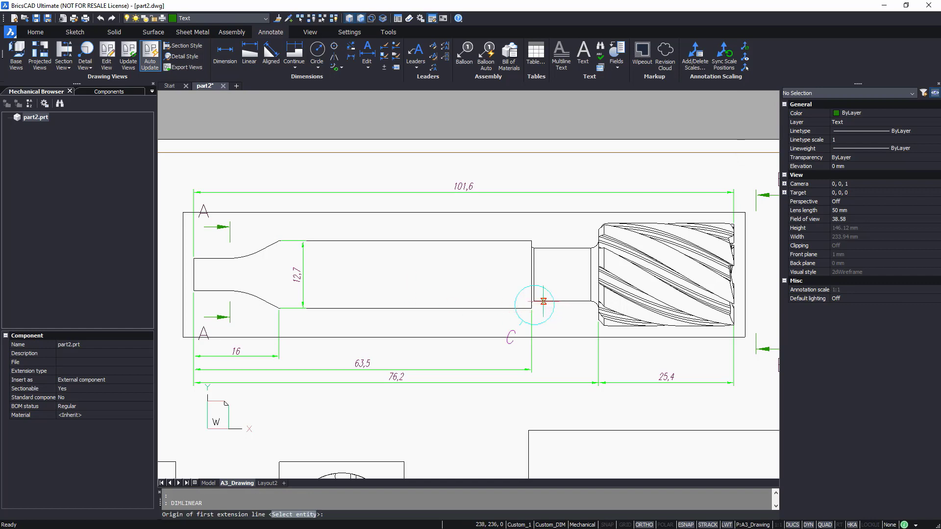
{"action": "left_click", "coordinate": [534, 302]}
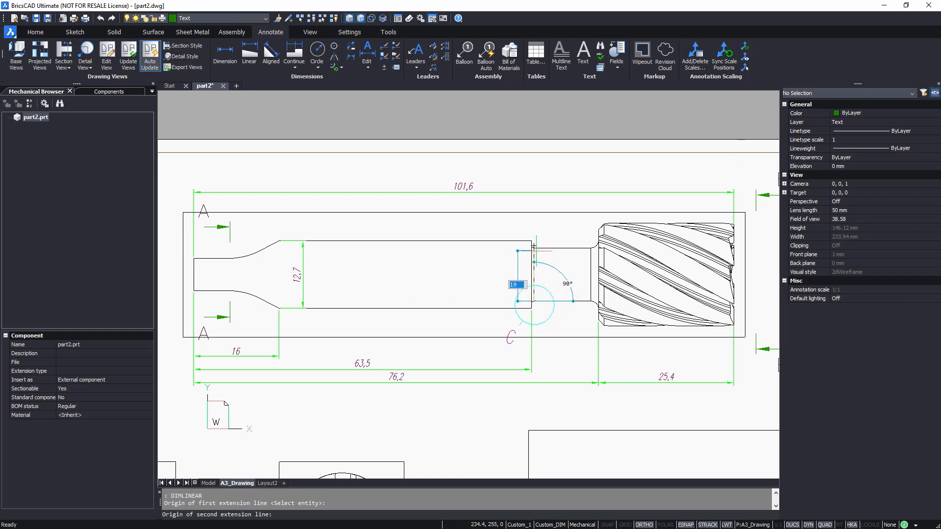
{"action": "left_click", "coordinate": [534, 246]}
{"action": "left_click", "coordinate": [563, 274]}
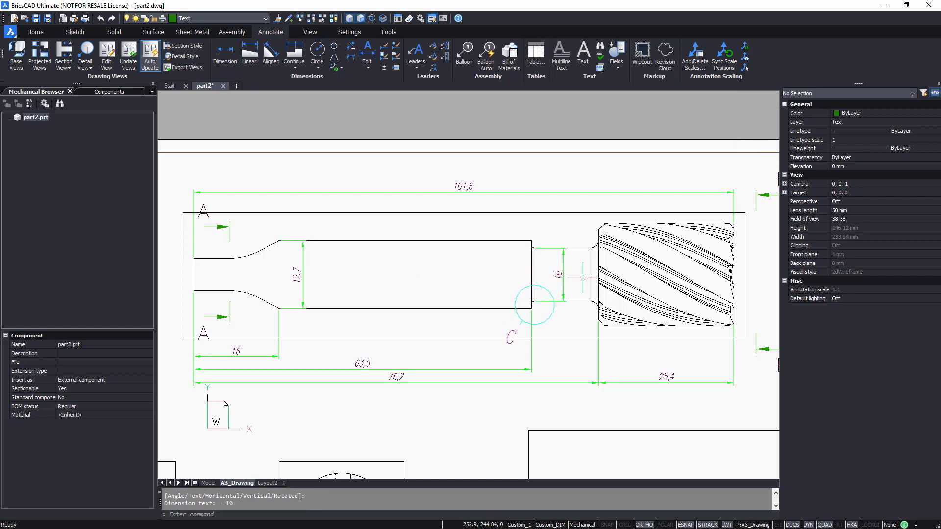
Add a vertical linear dimension across the cutting head's diameter, placed just beyond the head's end face outside the base view.
{"action": "key", "text": "Return"}
{"action": "left_click", "coordinate": [718, 326]}
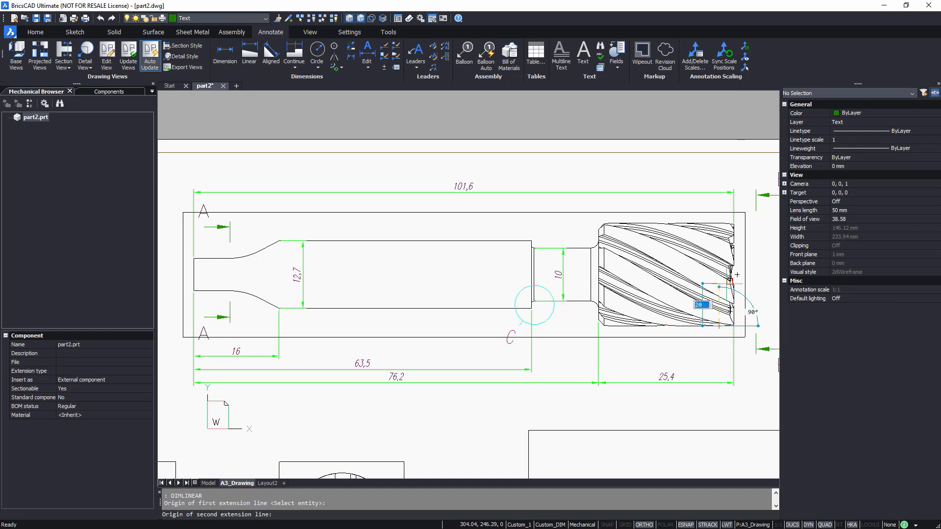
{"action": "left_click", "coordinate": [730, 224]}
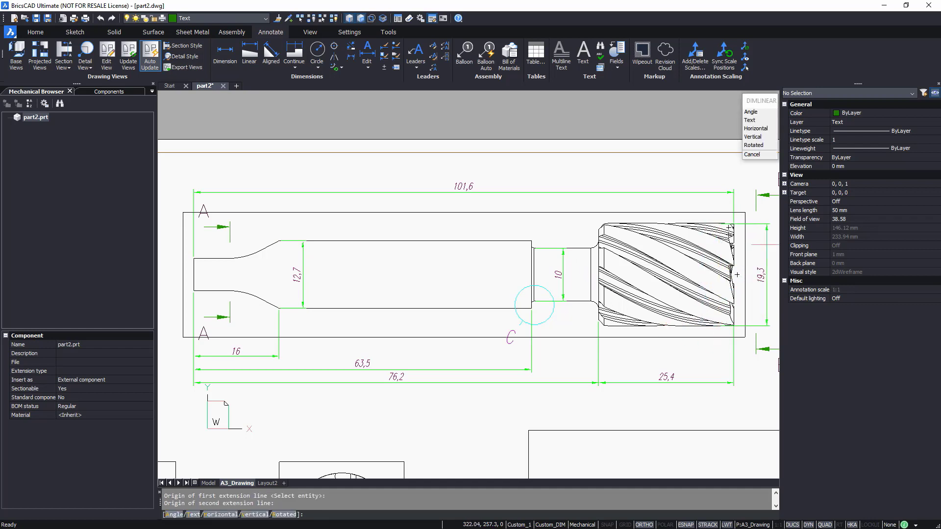
{"action": "left_click", "coordinate": [762, 247]}
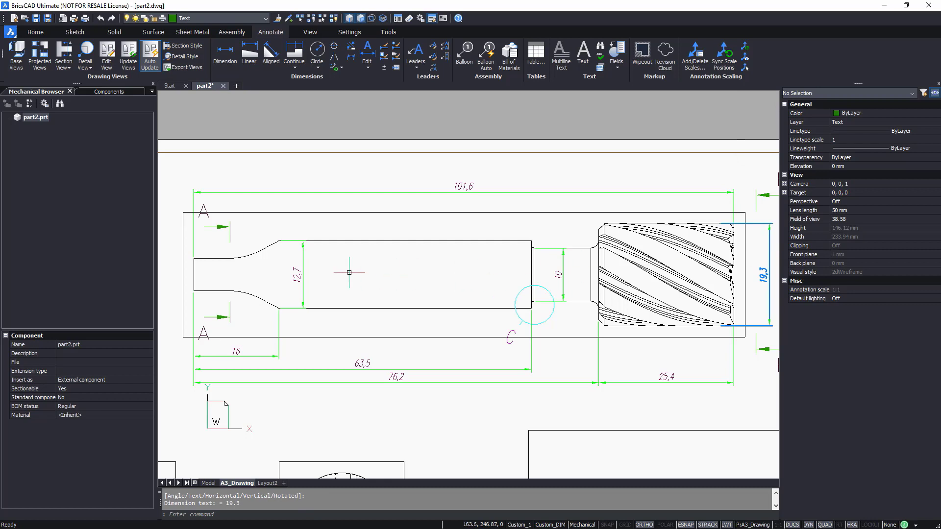
Edit the shank's diameter dimension in the base view and insert a diameter symbol in front of its text.
{"action": "left_click", "coordinate": [297, 274]}
{"action": "left_click", "coordinate": [297, 275]}
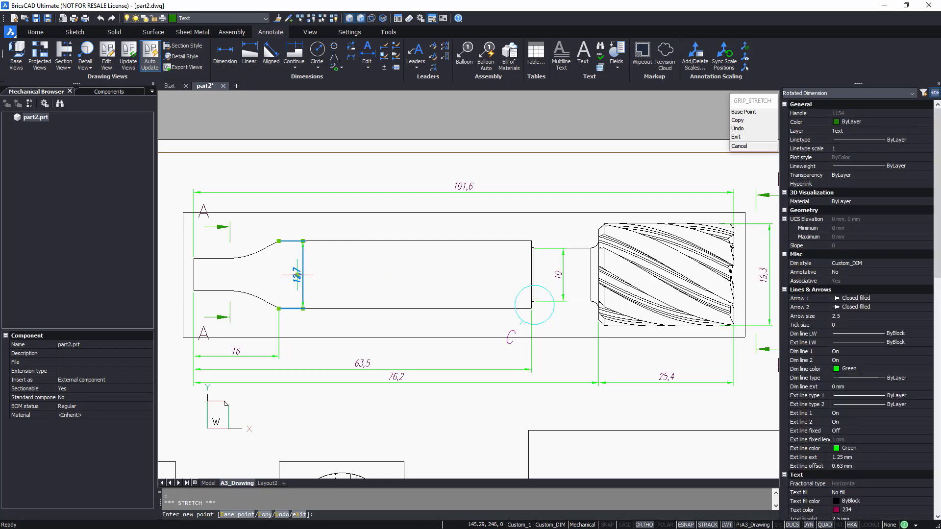
{"action": "double_click", "coordinate": [297, 275]}
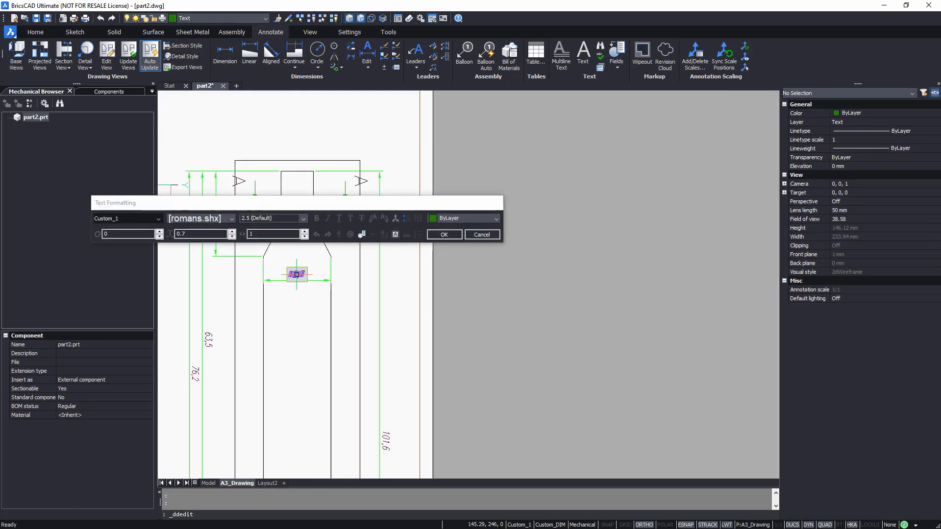
{"action": "left_click", "coordinate": [351, 236]}
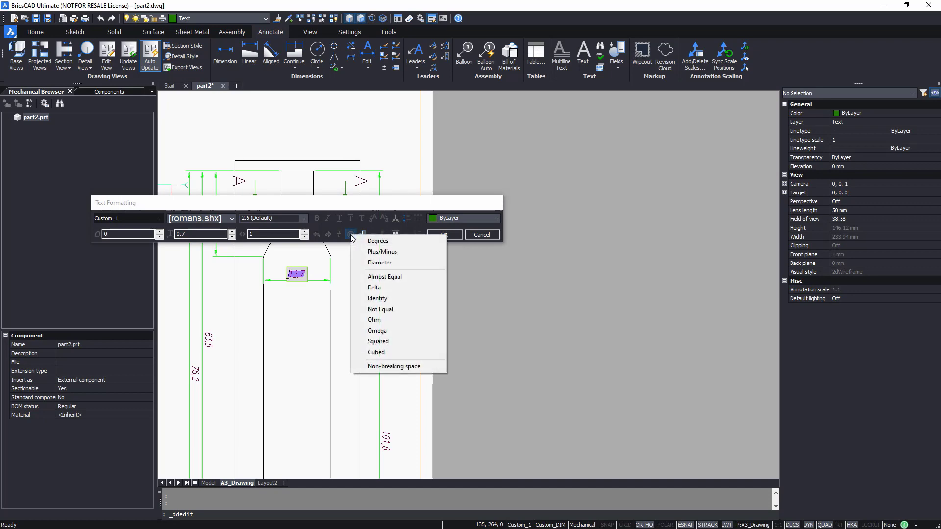
{"action": "left_click", "coordinate": [372, 263]}
{"action": "left_click", "coordinate": [444, 235]}
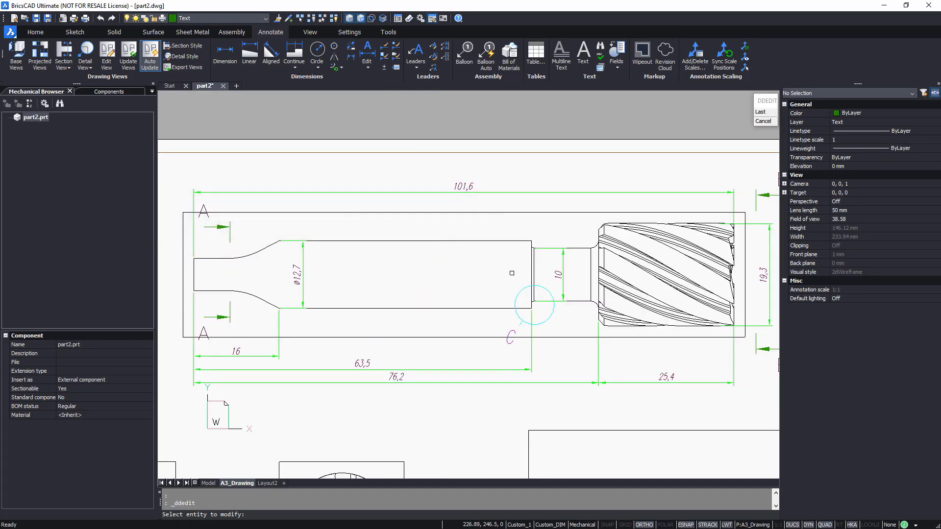
Insert a diameter symbol in front of the neck's dimension text.
{"action": "left_click", "coordinate": [563, 285]}
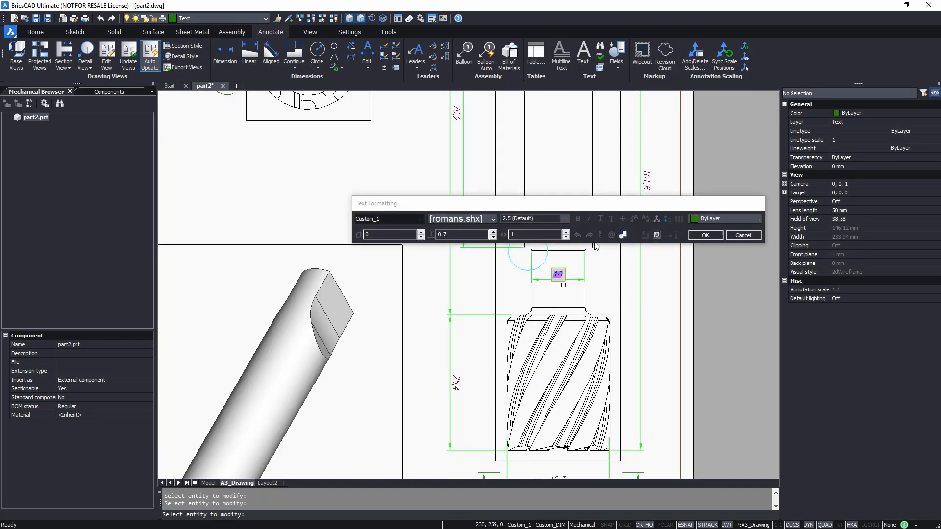
{"action": "left_click", "coordinate": [611, 235]}
{"action": "left_click", "coordinate": [635, 262]}
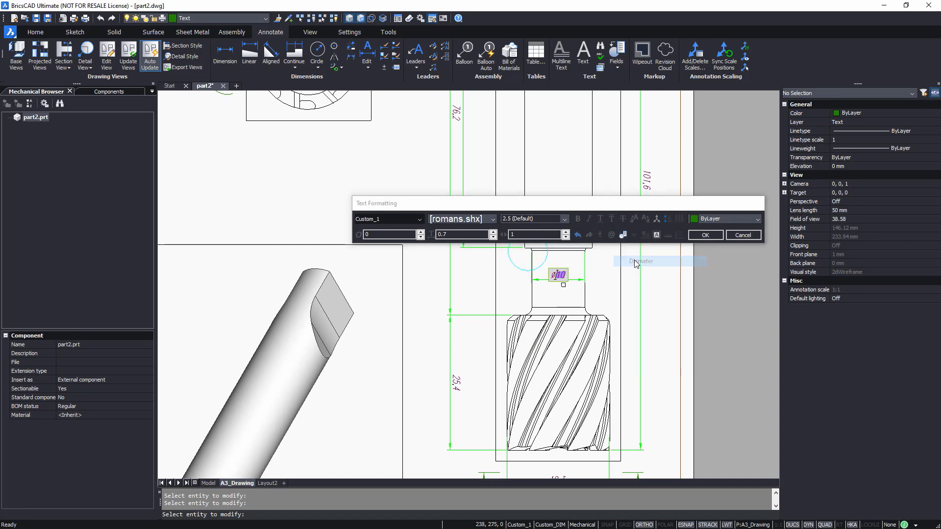
{"action": "left_click", "coordinate": [716, 235]}
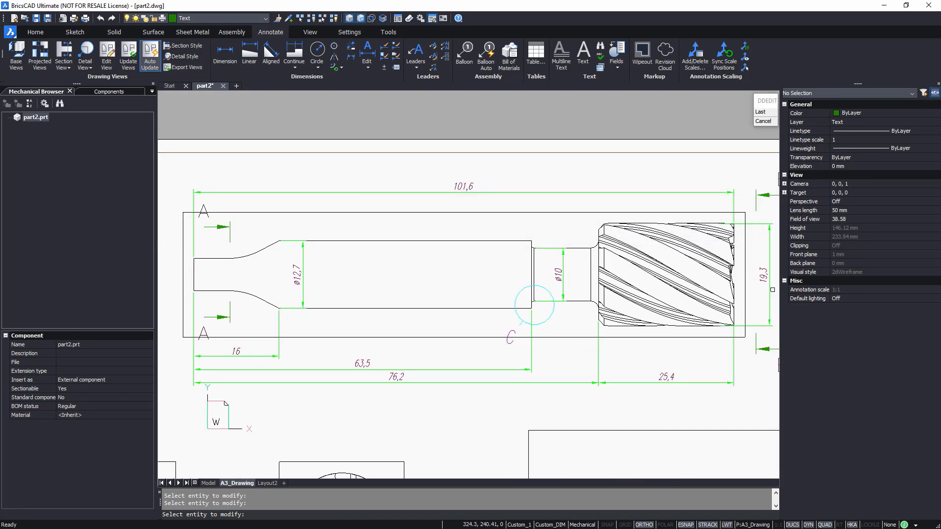
Insert a diameter symbol in front of the cutting head's dimension text and finish the text editing.
{"action": "left_click", "coordinate": [773, 290]}
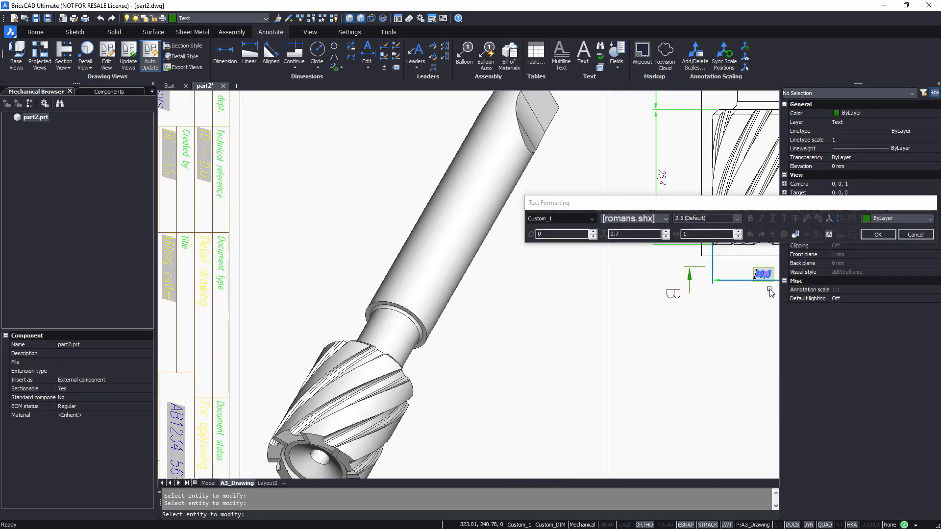
{"action": "left_click", "coordinate": [783, 235]}
{"action": "left_click", "coordinate": [806, 264]}
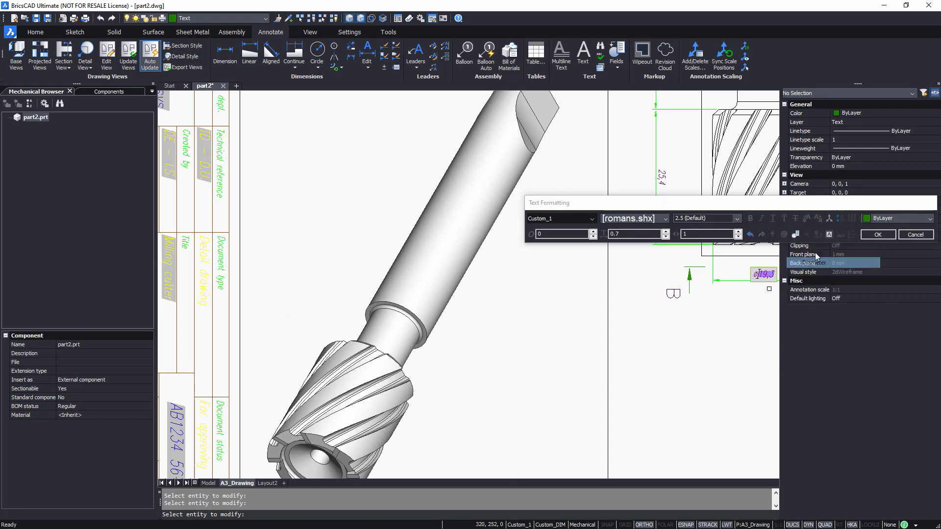
{"action": "left_click", "coordinate": [869, 236]}
{"action": "key", "text": "Escape"}
Turn on tolerance display for the cutting head's diameter dimension and set both its lower and upper limits to 0.05 mm.
{"action": "left_click", "coordinate": [761, 272]}
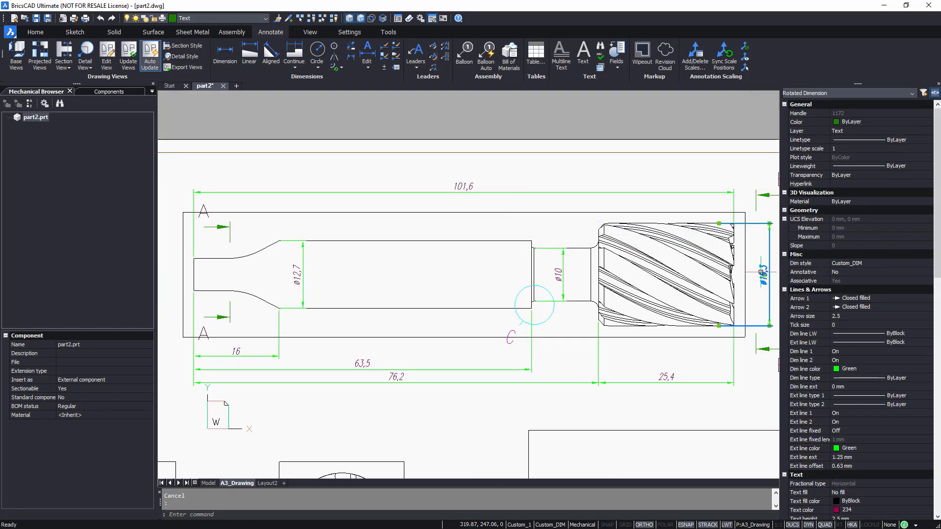
{"action": "left_click_drag", "start_coordinate": [930, 256], "coordinate": [934, 453]}
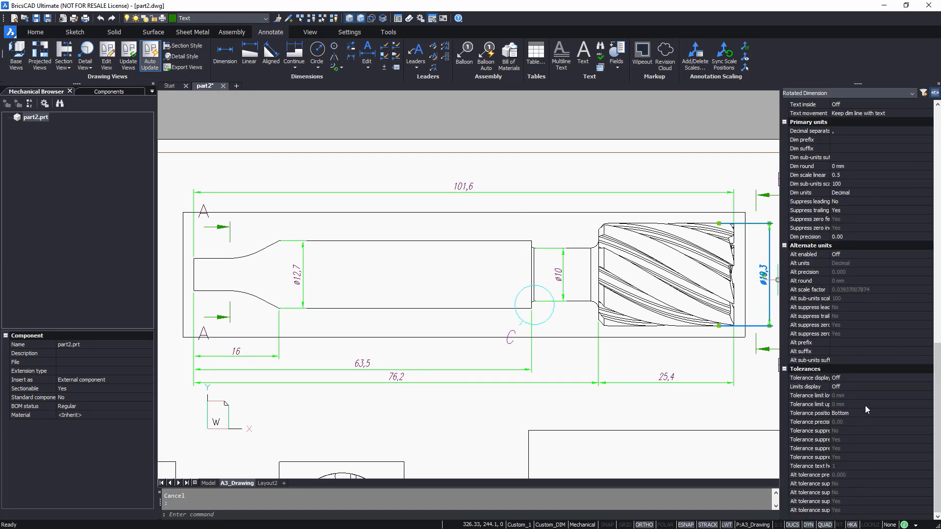
{"action": "left_click", "coordinate": [868, 376]}
{"action": "left_click", "coordinate": [868, 376]}
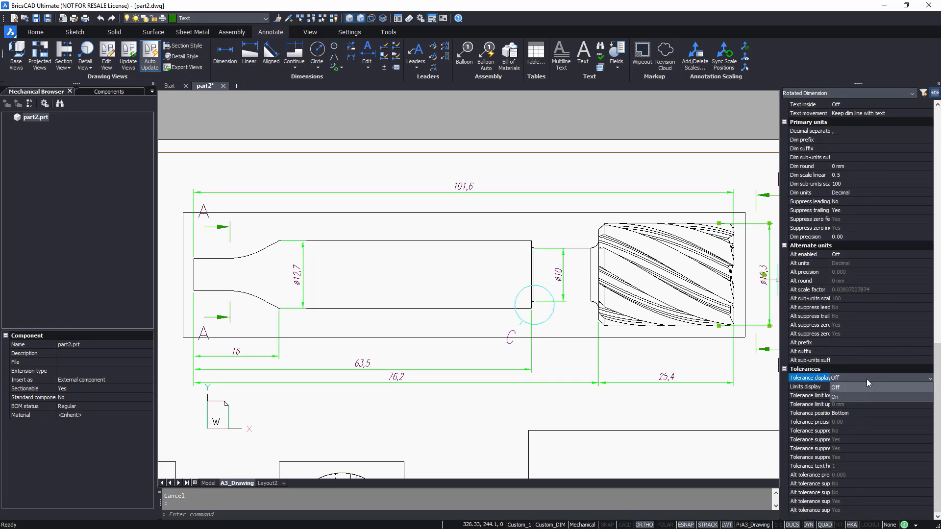
{"action": "left_click", "coordinate": [852, 395]}
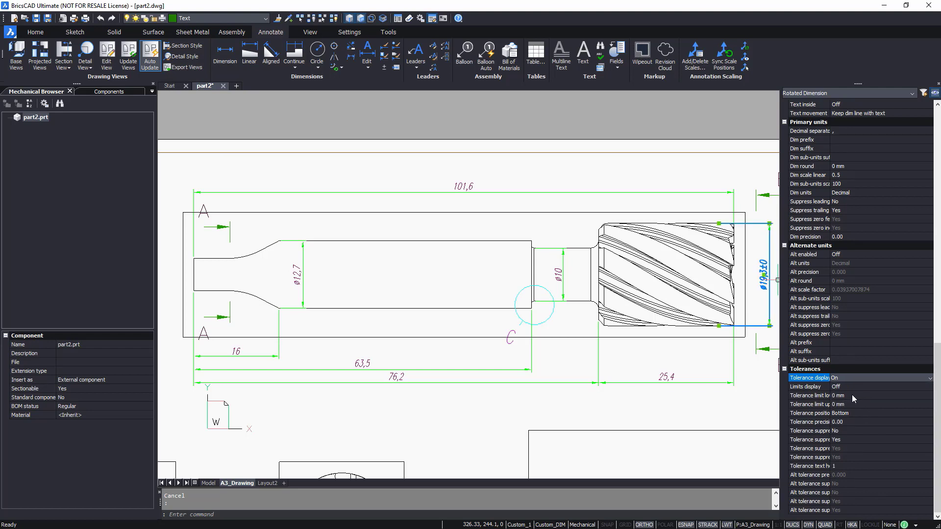
{"action": "left_click", "coordinate": [851, 395]}
{"action": "type", "text": ".05"}
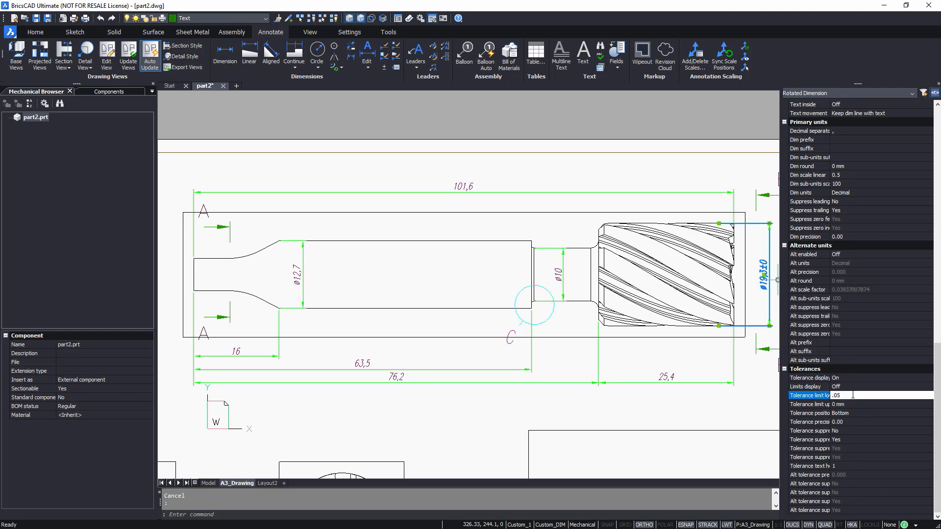
{"action": "key", "text": "Return"}
{"action": "left_click", "coordinate": [851, 404]}
{"action": "type", "text": ".0"}
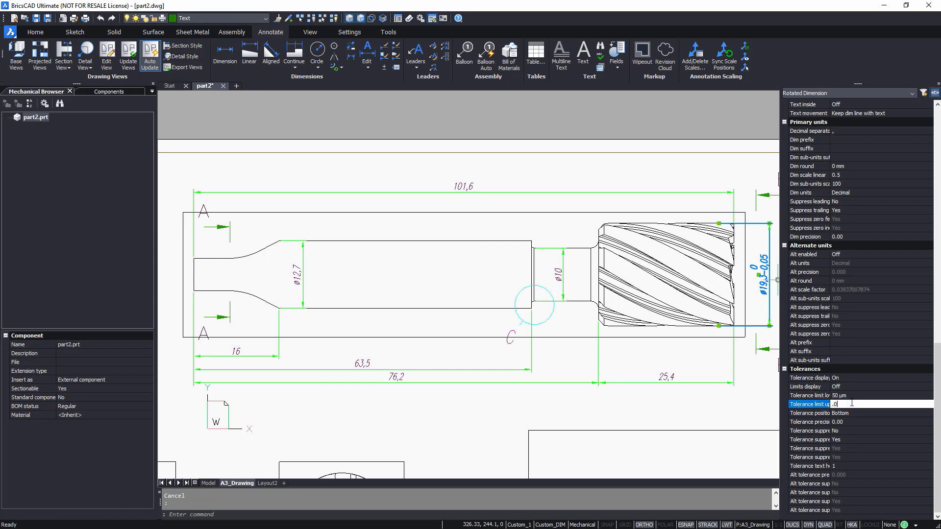
{"action": "type", "text": "5"}
{"action": "key", "text": "Return"}
Set the tolerance text height of the cutting head's diameter dimension to 0.8.
{"action": "left_click", "coordinate": [851, 466]}
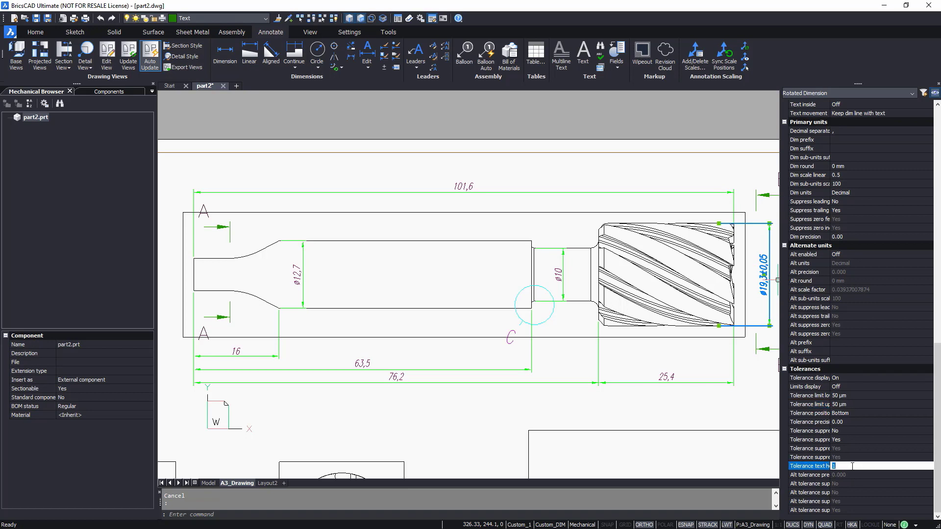
{"action": "type", "text": ".8"}
{"action": "key", "text": "Return"}
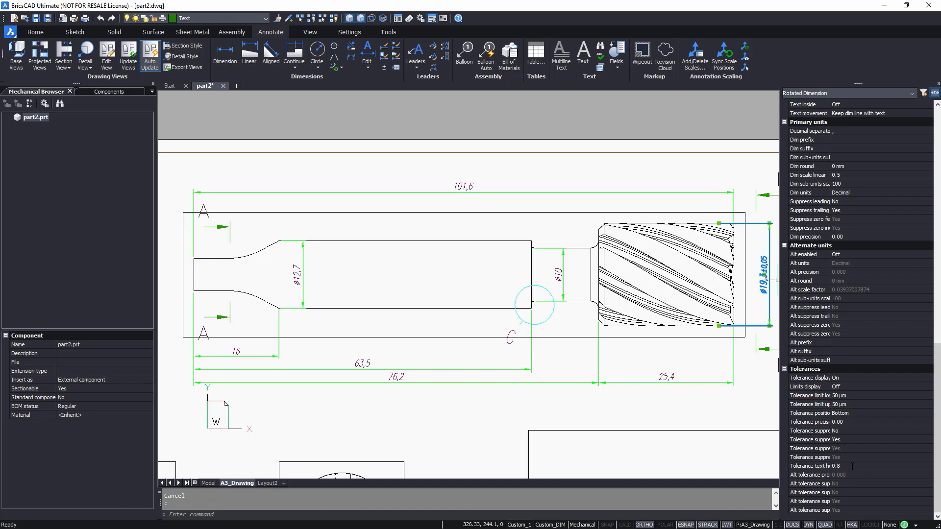
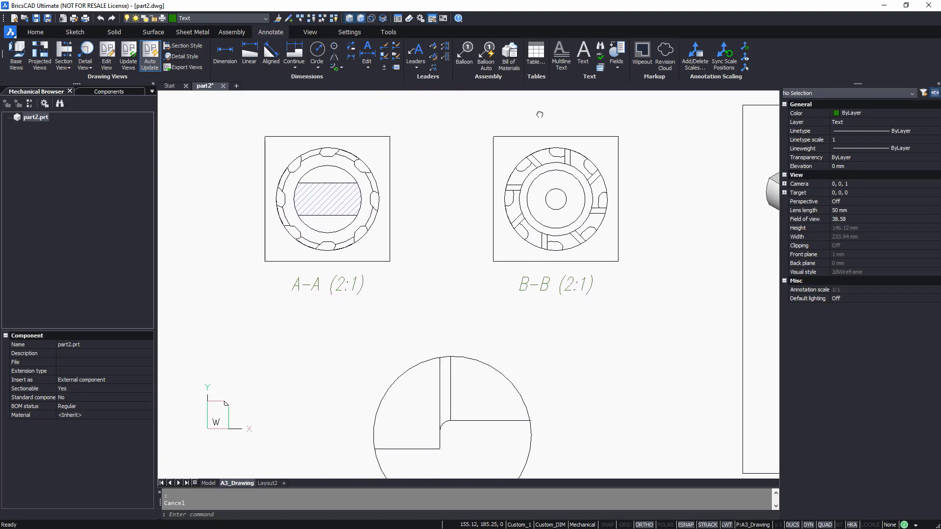
{"action": "left_click", "coordinate": [221, 56]}
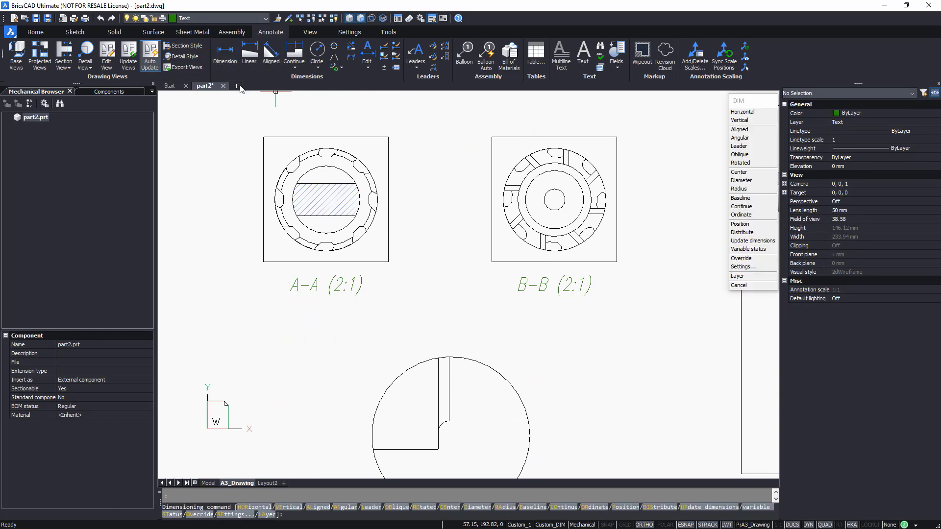
{"action": "type", "text": "di"}
{"action": "key", "text": "Return"}
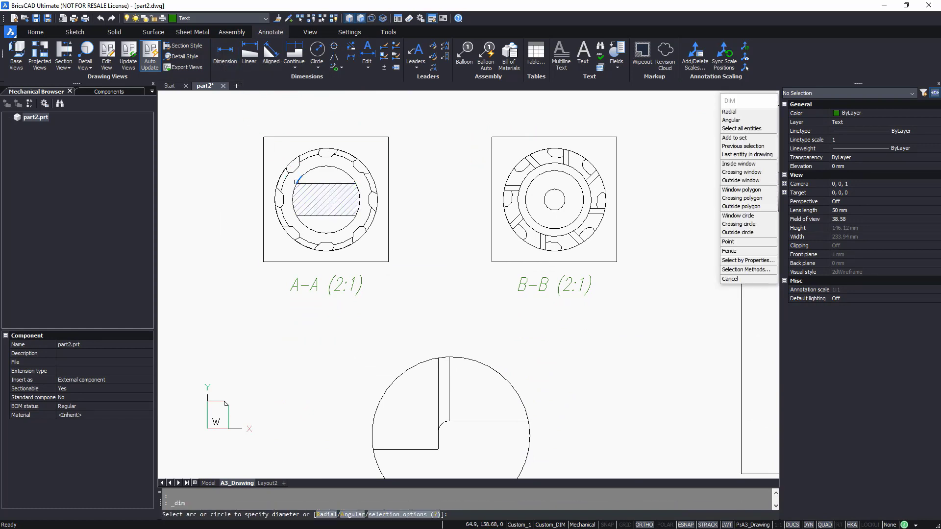
{"action": "key", "text": "Escape"}
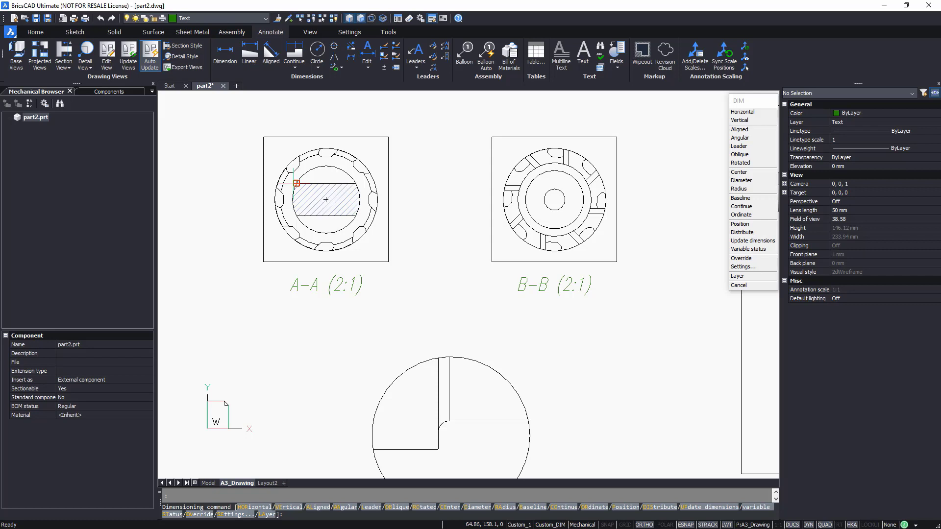
Dimension the thickness of the hatched flat in section A-A vertically, placing the dimension outside the view's left edge.
{"action": "left_click", "coordinate": [280, 183]}
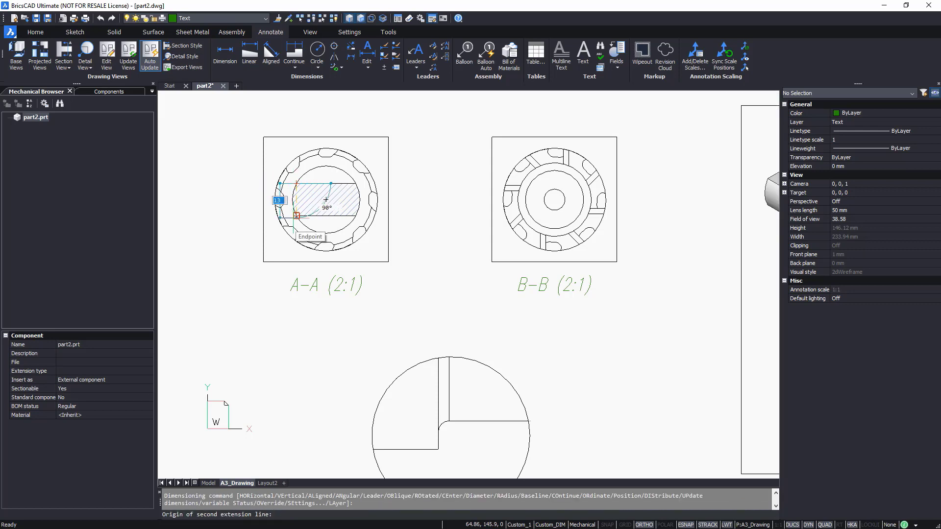
{"action": "left_click", "coordinate": [296, 216]}
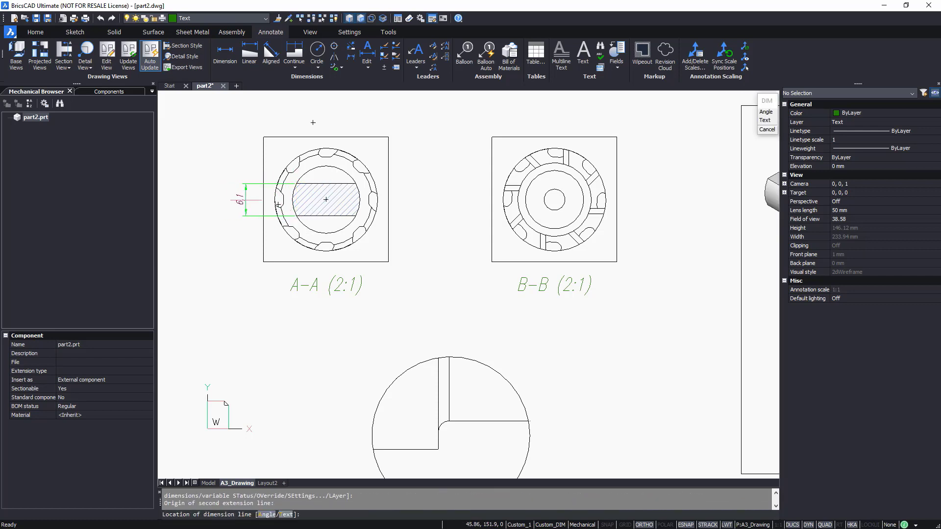
{"action": "left_click", "coordinate": [245, 200]}
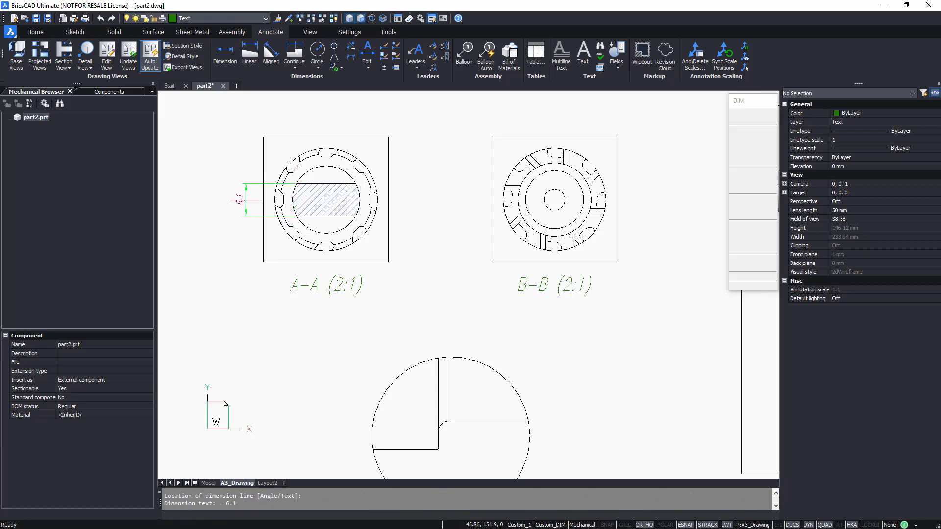
Add a diameter dimension to the outer circle of section B-B, with its text toward the view's upper-right corner.
{"action": "left_click", "coordinate": [319, 68]}
{"action": "left_click", "coordinate": [333, 100]}
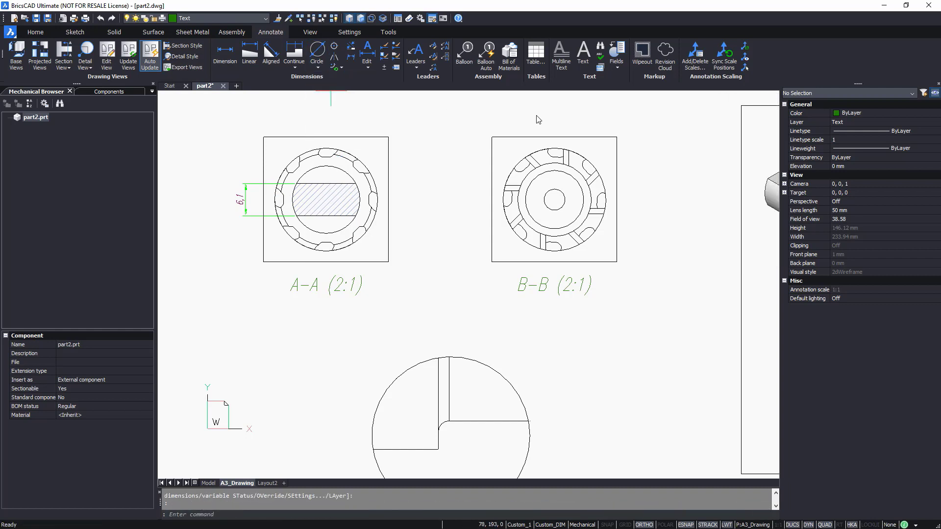
{"action": "left_click", "coordinate": [578, 155]}
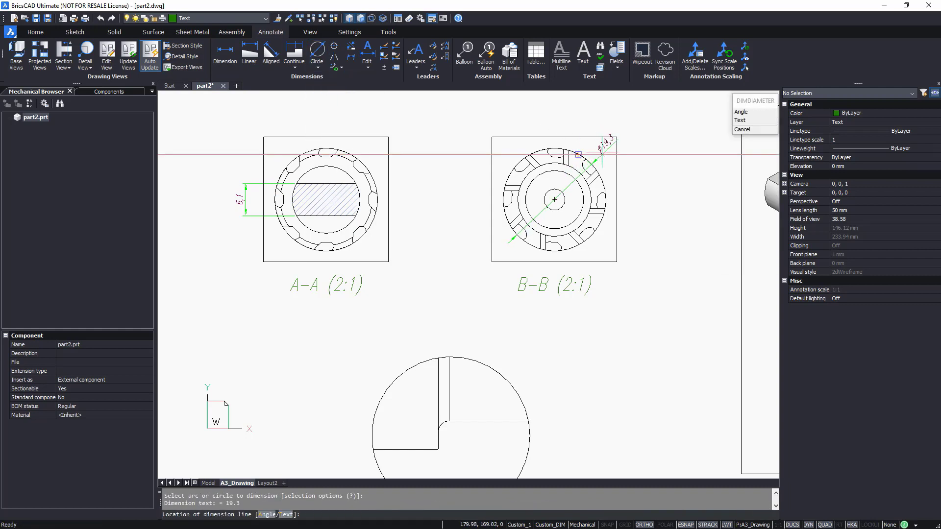
{"action": "left_click", "coordinate": [598, 158]}
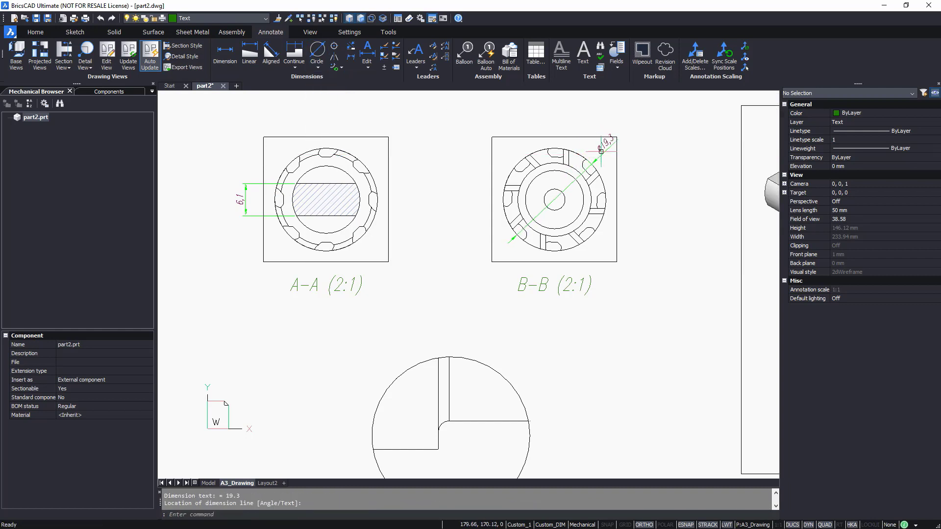
Add a radius dimension to the small fillet arc in the circular detail view.
{"action": "left_click", "coordinate": [318, 68]}
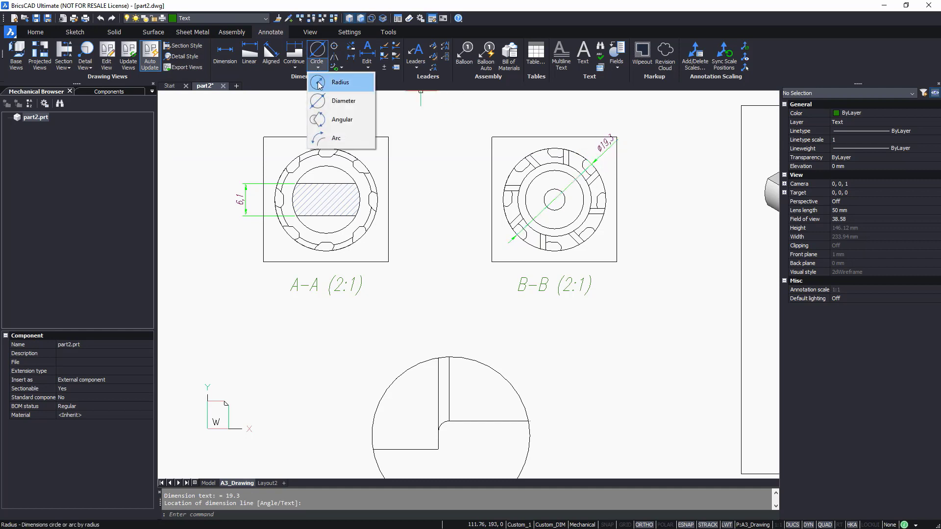
{"action": "left_click", "coordinate": [319, 84]}
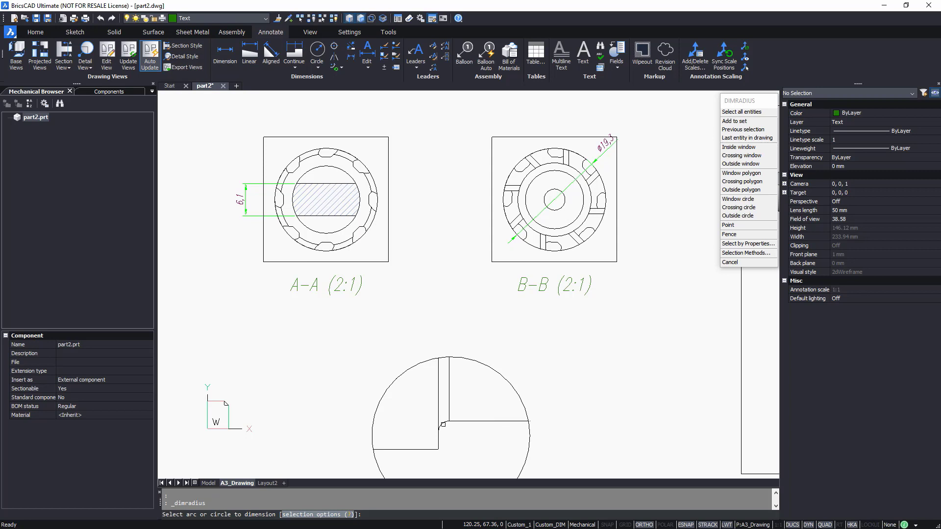
{"action": "left_click", "coordinate": [443, 425]}
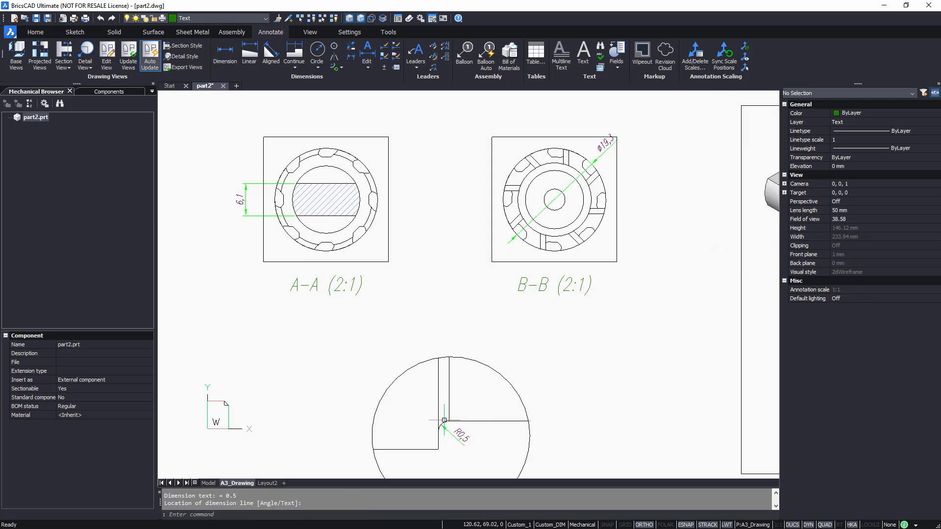
{"action": "key", "text": "Escape"}
Set the section A-A view's depth to Custom.
{"action": "left_click", "coordinate": [389, 240]}
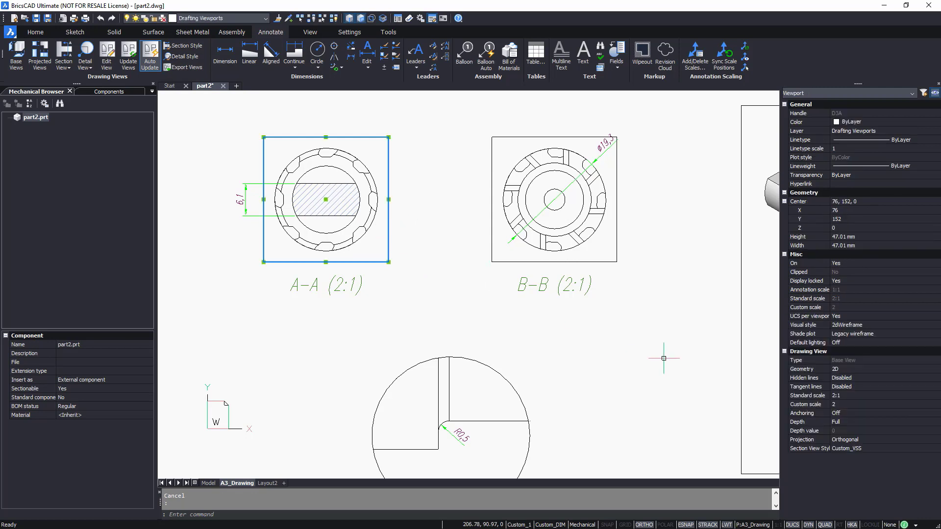
{"action": "left_click", "coordinate": [859, 421]}
{"action": "left_click", "coordinate": [852, 423]}
{"action": "left_click", "coordinate": [851, 443]}
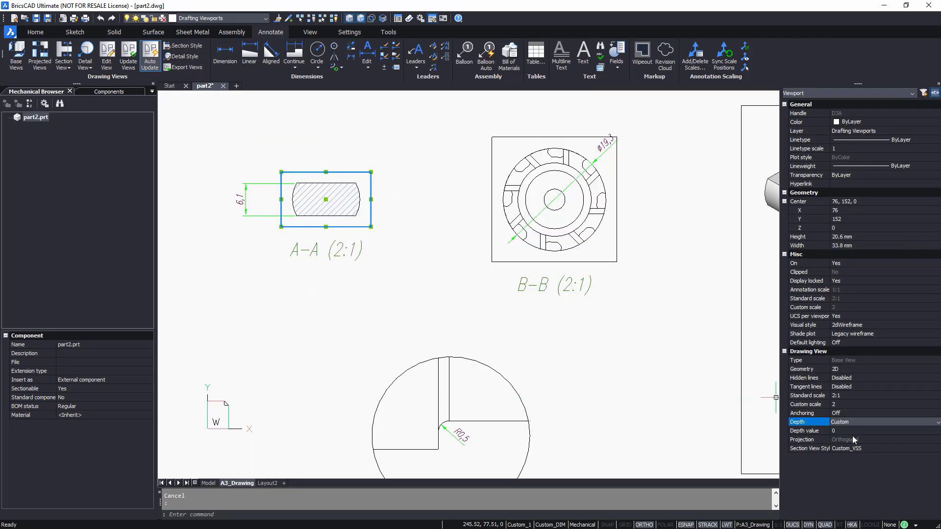
Set the section A-A view's depth value to 20.
{"action": "left_click", "coordinate": [847, 431]}
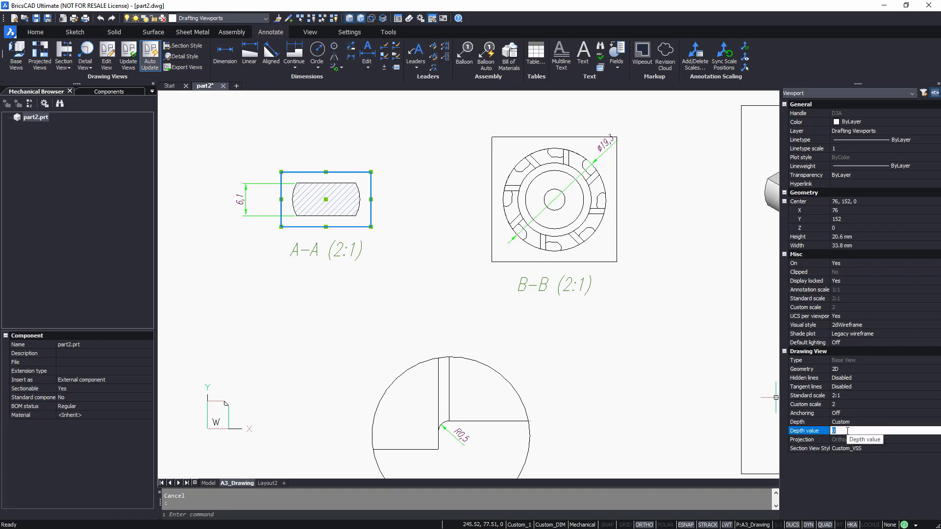
{"action": "key", "text": "Return"}
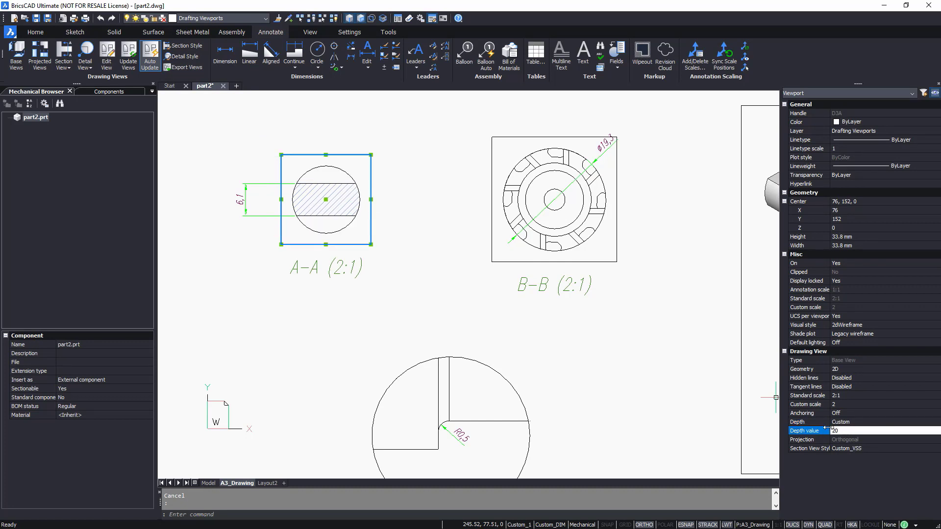
{"action": "key", "text": "Escape"}
{"action": "middle_click", "coordinate": [641, 348]}
{"action": "middle_click", "coordinate": [640, 348]}
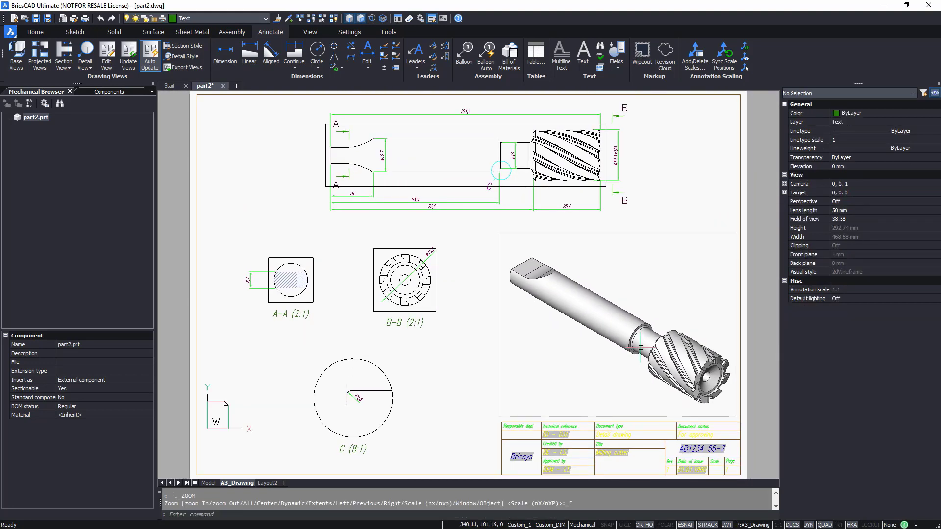
In model space, push/pull the cutter's cylindrical shank face to a radius of 7 mm.
{"action": "left_click", "coordinate": [208, 482]}
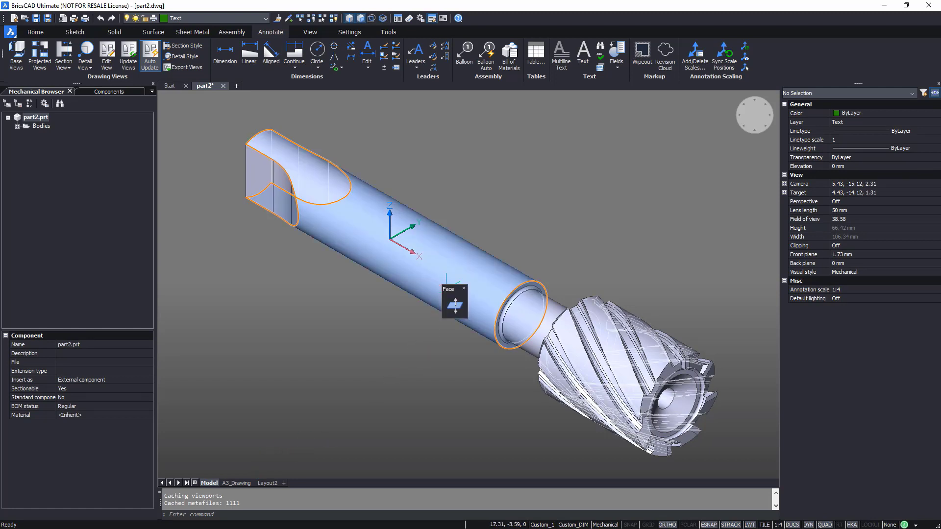
{"action": "left_click", "coordinate": [454, 302]}
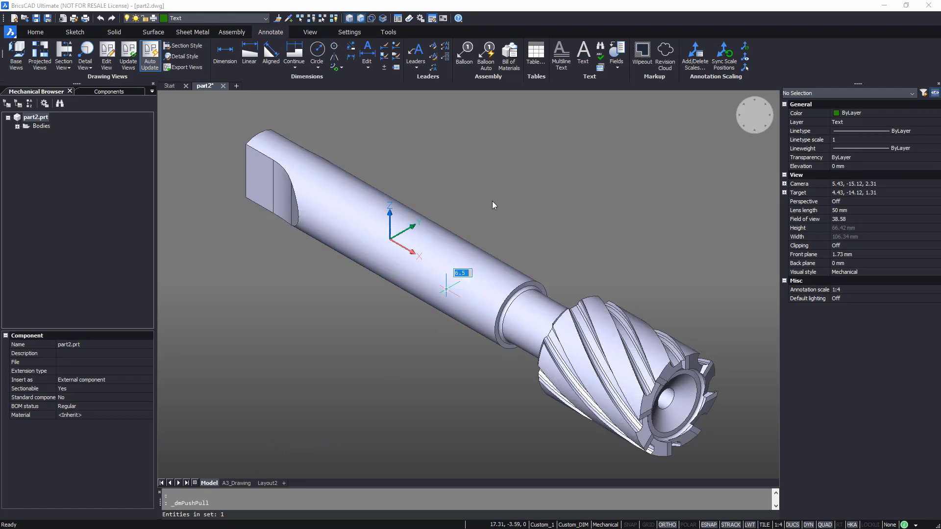
{"action": "type", "text": "7"}
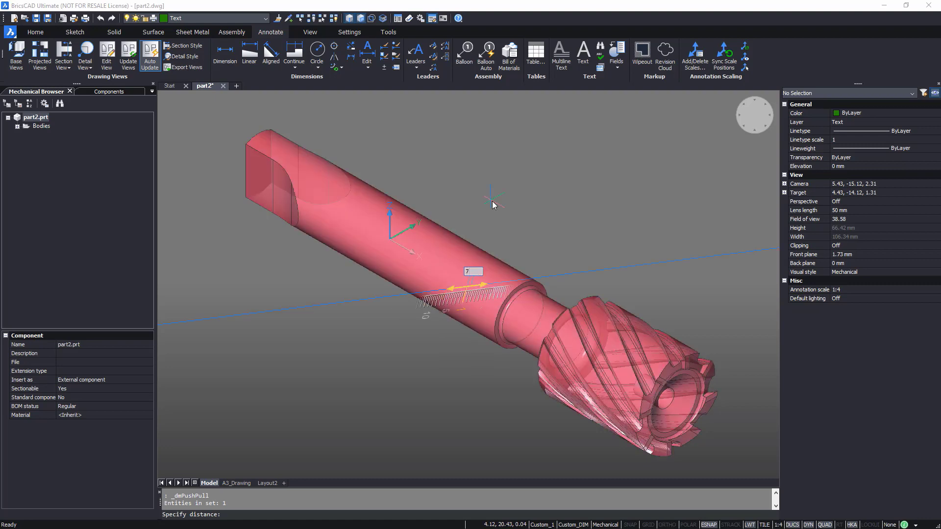
{"action": "key", "text": "Return"}
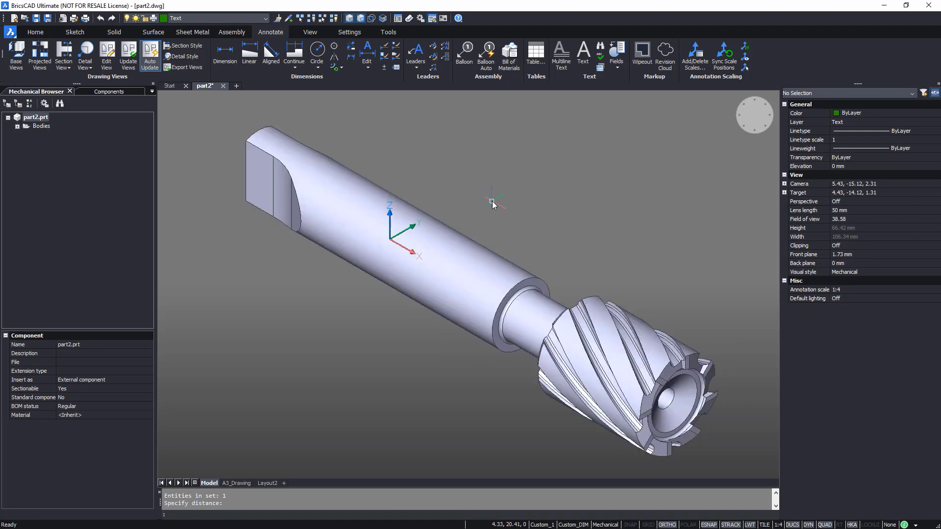
Chamfer the shank's outer circular edge at the shoulder next to the narrow neck.
{"action": "mouse_move", "coordinate": [539, 297]}
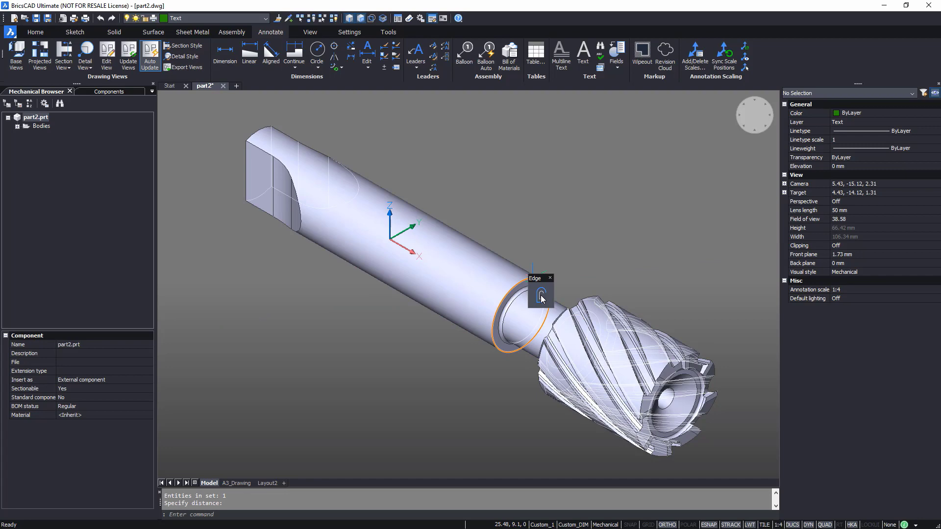
{"action": "left_click", "coordinate": [562, 299]}
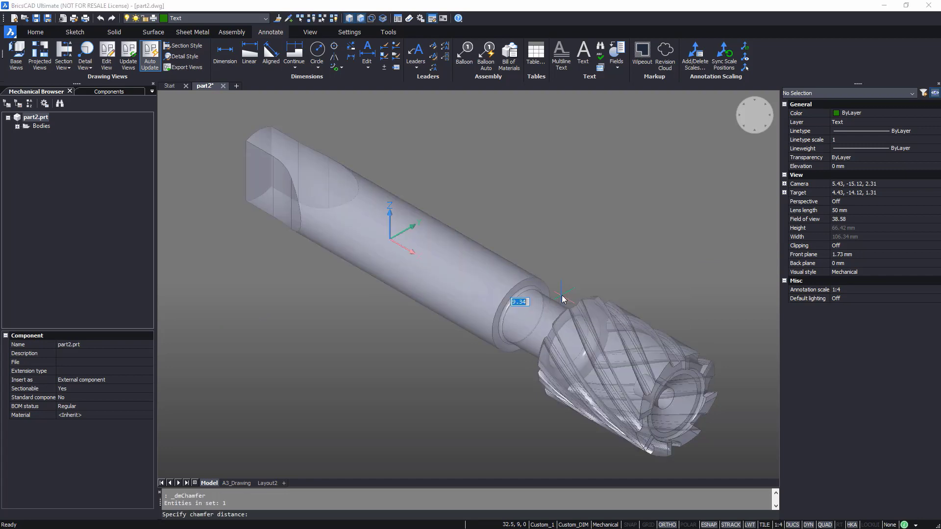
{"action": "left_click", "coordinate": [548, 298]}
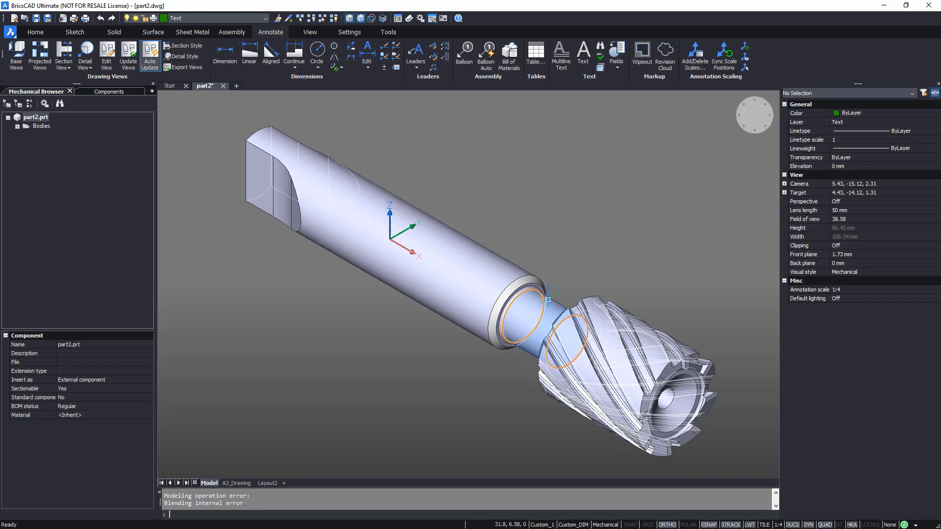
Push/pull the flat end face of the shank outward by 5 mm to lengthen the cutter.
{"action": "mouse_move", "coordinate": [256, 162]}
{"action": "left_click", "coordinate": [265, 188]}
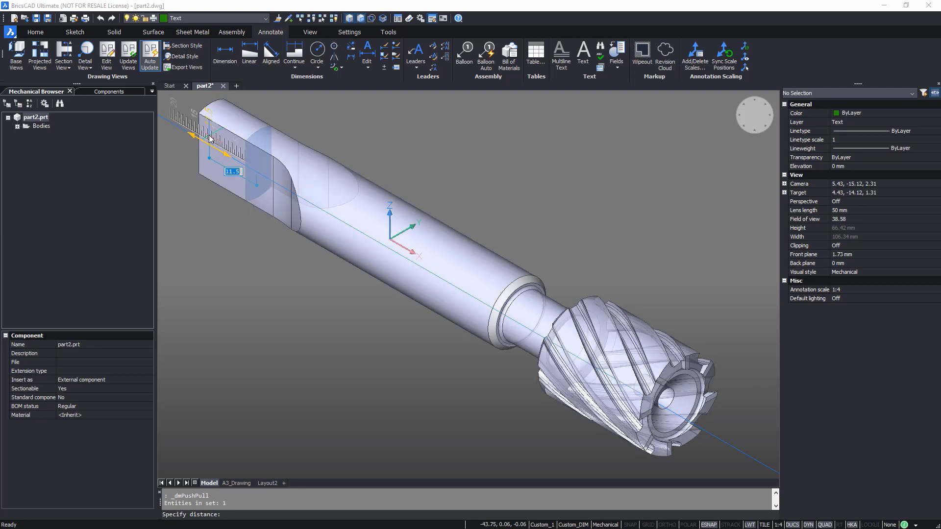
{"action": "key", "text": "Return"}
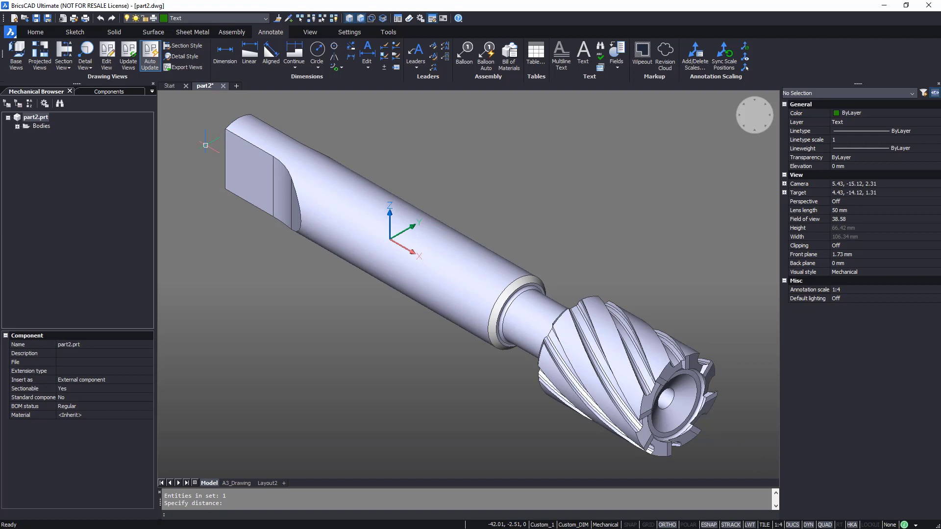
On the A3_Drawing layout, add a datum A multileader standing on the shank's upper edge in the base view, keeping its default text.
{"action": "left_click", "coordinate": [235, 483]}
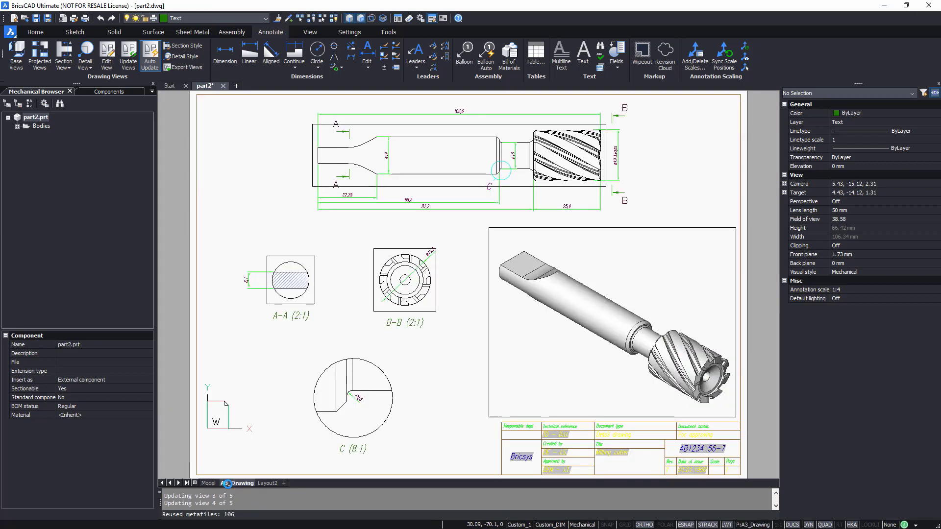
{"action": "key", "text": "Escape"}
{"action": "middle_click_drag", "start_coordinate": [444, 165], "coordinate": [431, 316]}
{"action": "scroll", "coordinate": [431, 316], "scroll_direction": "up", "scroll_amount": 3}
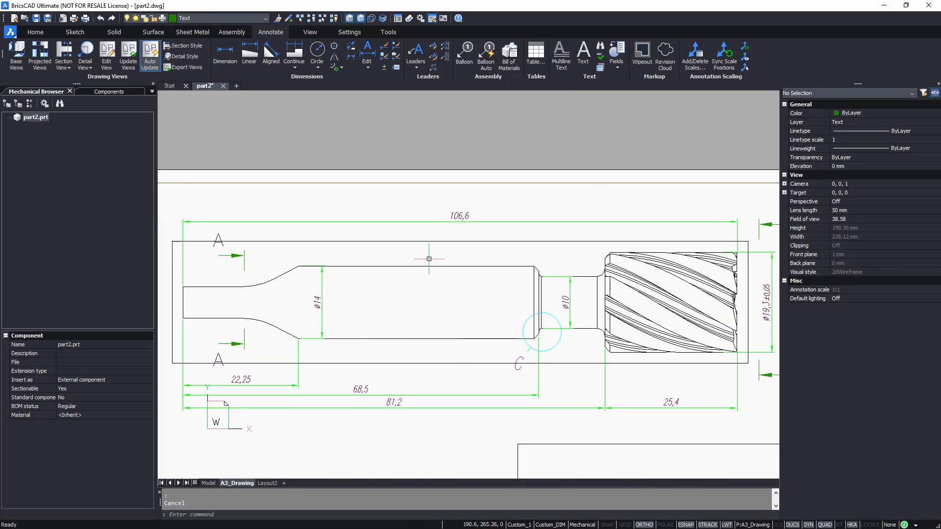
{"action": "left_click", "coordinate": [416, 62]}
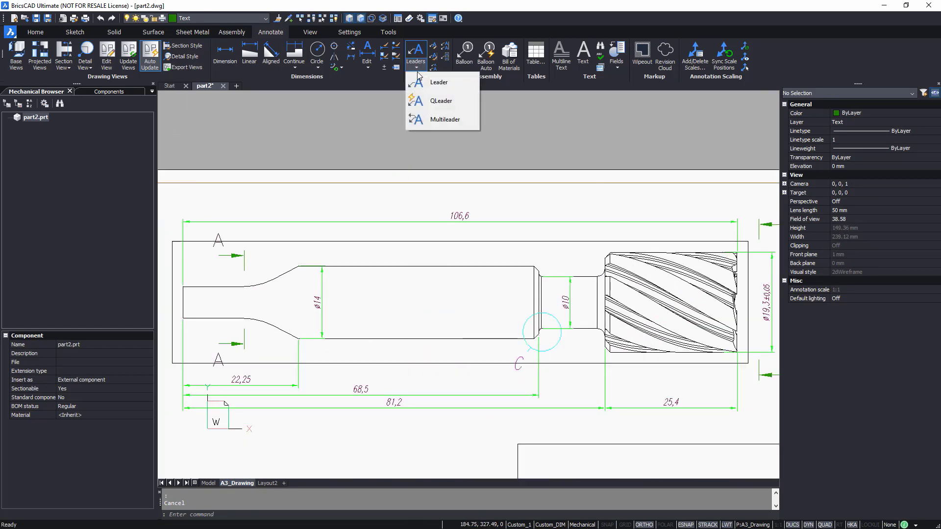
{"action": "left_click", "coordinate": [443, 119]}
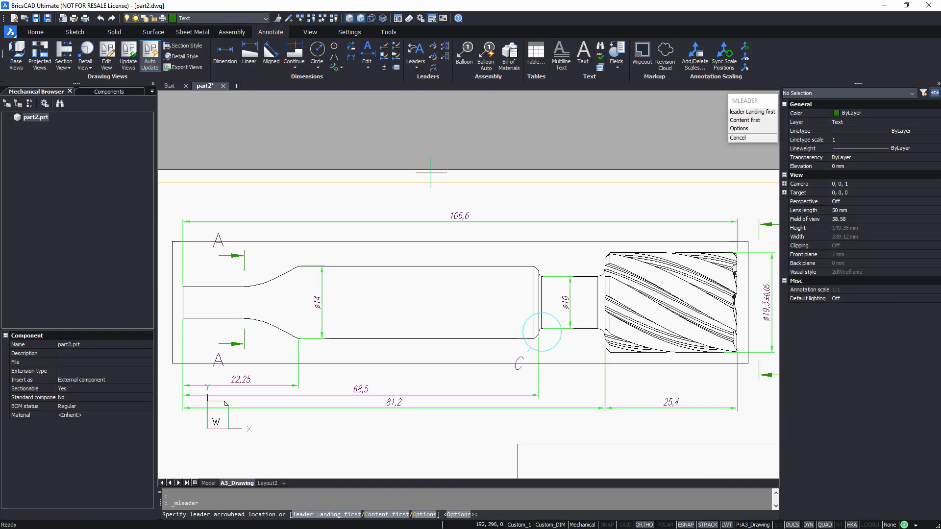
{"action": "left_click", "coordinate": [434, 265]}
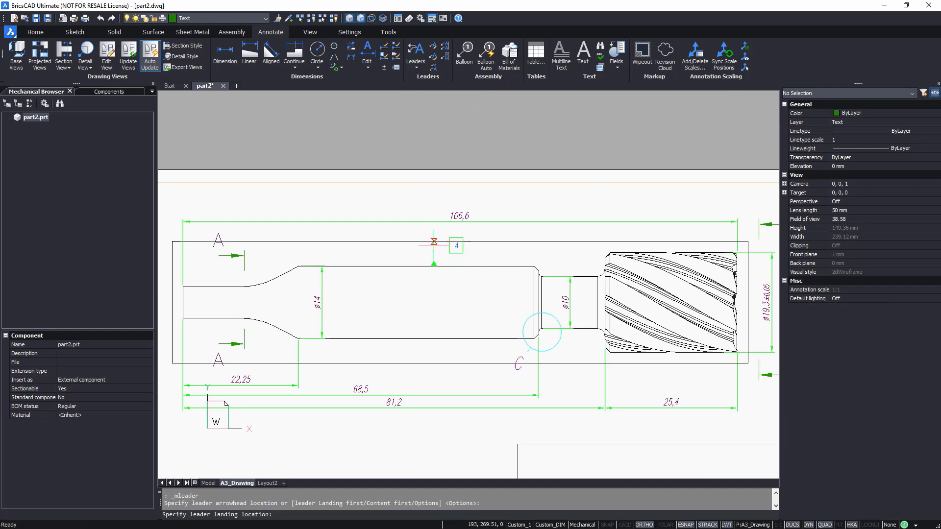
{"action": "left_click", "coordinate": [434, 242]}
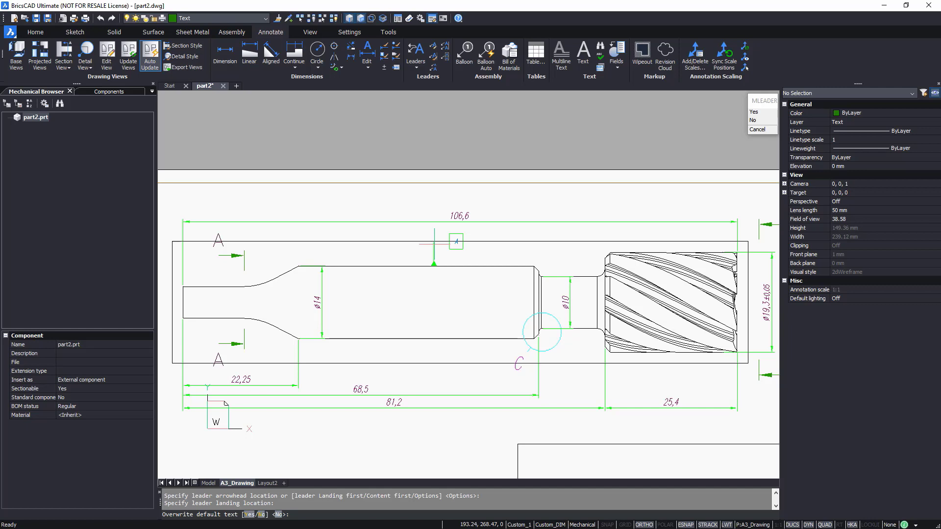
{"action": "key", "text": "Escape"}
Create a circular runout tolerance frame with value 0.01 and datum A, placed above and outside the cutter head's diameter dimension.
{"action": "middle_click_drag", "start_coordinate": [583, 252], "coordinate": [344, 272]}
{"action": "scroll", "coordinate": [579, 246], "scroll_direction": "up", "scroll_amount": 2}
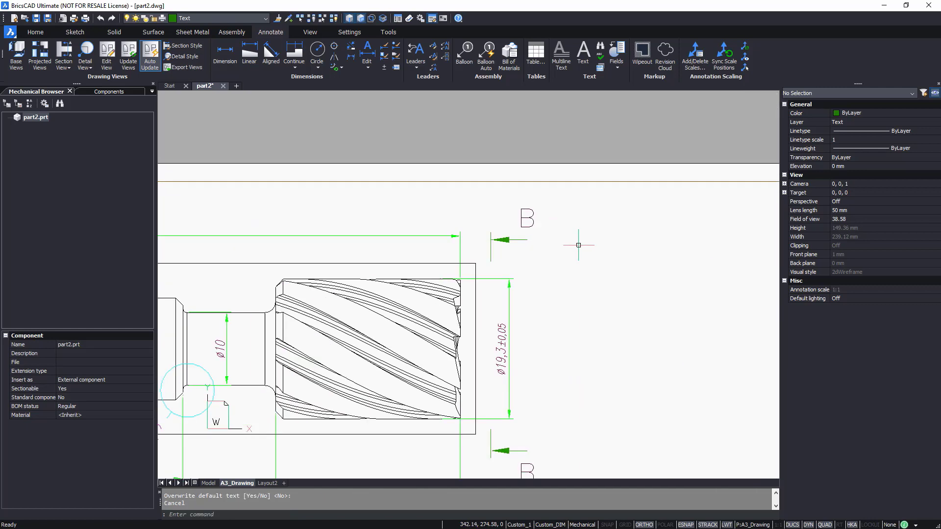
{"action": "left_click", "coordinate": [384, 68]}
{"action": "left_click", "coordinate": [304, 237]}
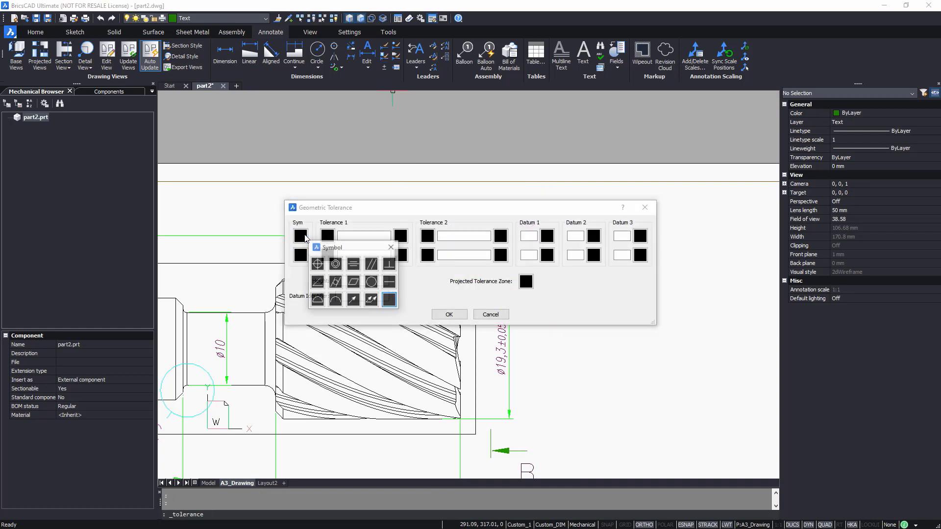
{"action": "left_click", "coordinate": [353, 300]}
{"action": "left_click", "coordinate": [355, 236]}
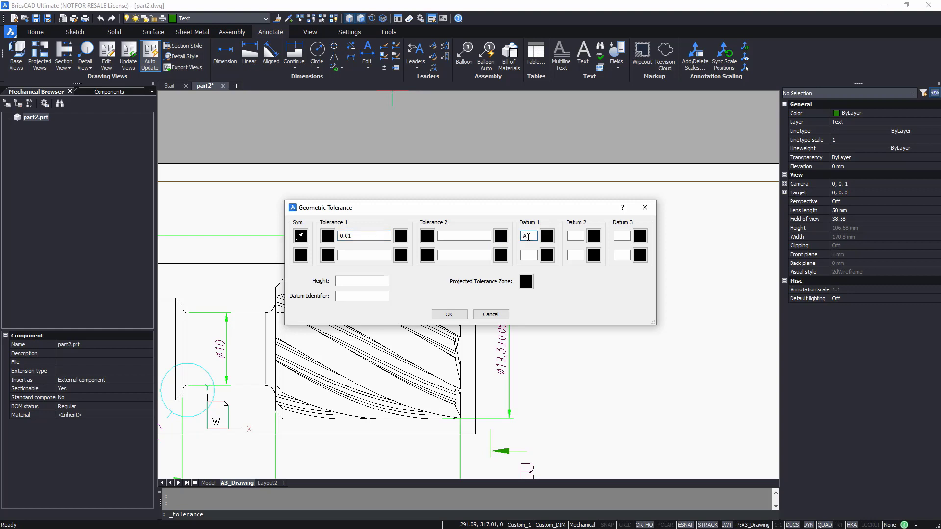
{"action": "left_click", "coordinate": [453, 314]}
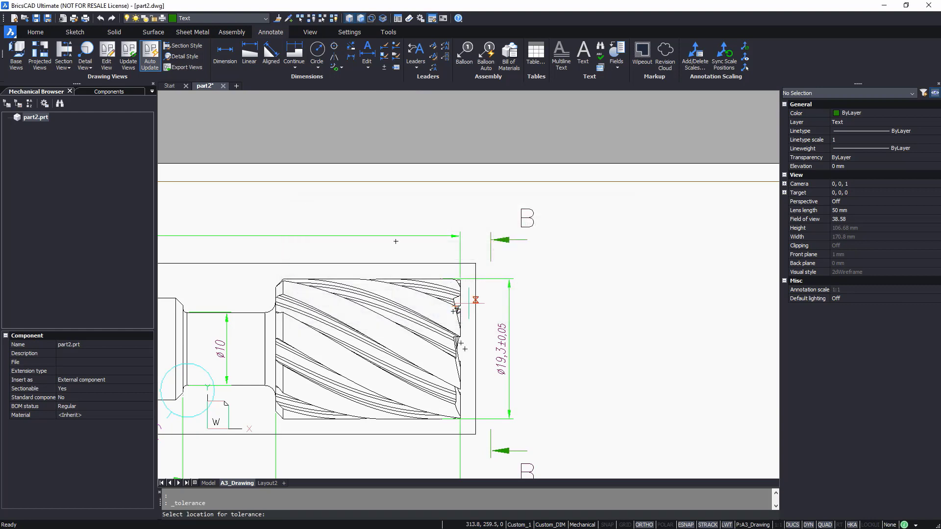
{"action": "left_click", "coordinate": [550, 252]}
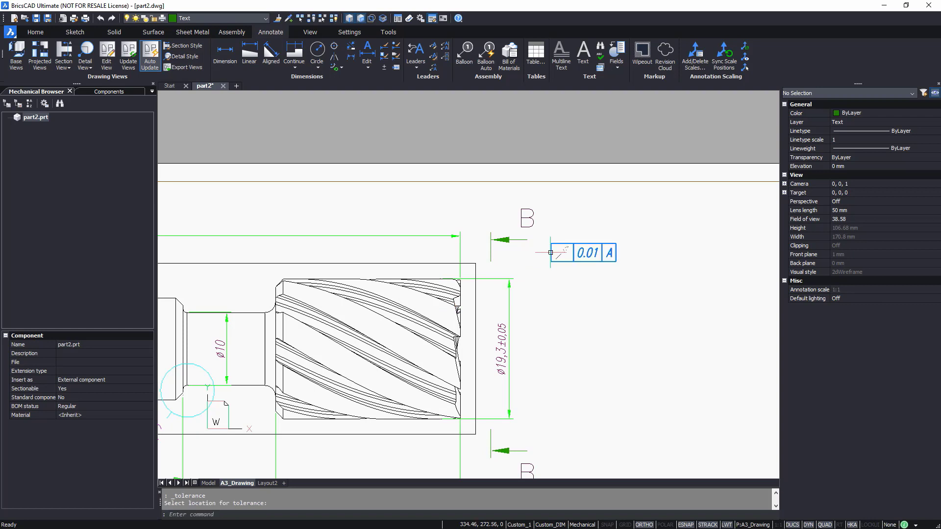
Move the cutter head's ø19,3±0,05 dimension line outward to line up with the tolerance frame's left edge.
{"action": "left_click", "coordinate": [511, 287]}
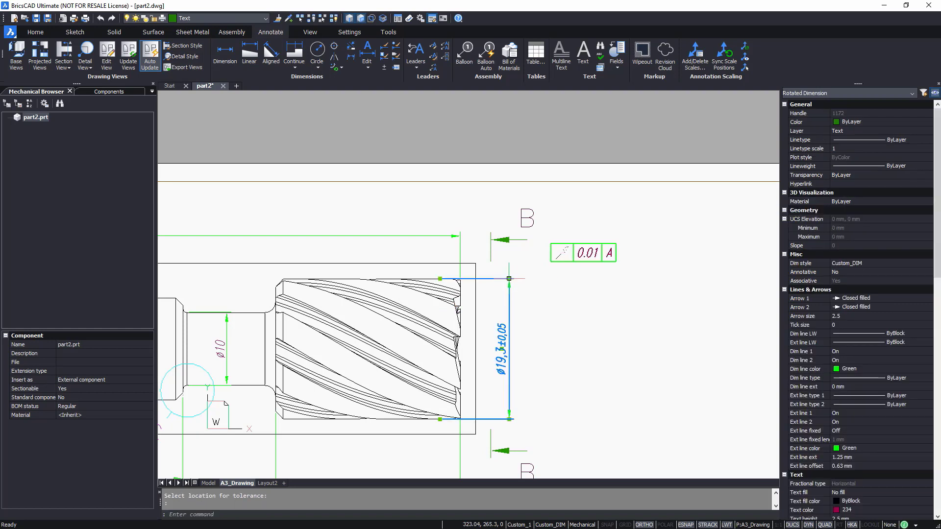
{"action": "left_click", "coordinate": [509, 279]}
{"action": "left_click", "coordinate": [551, 278]}
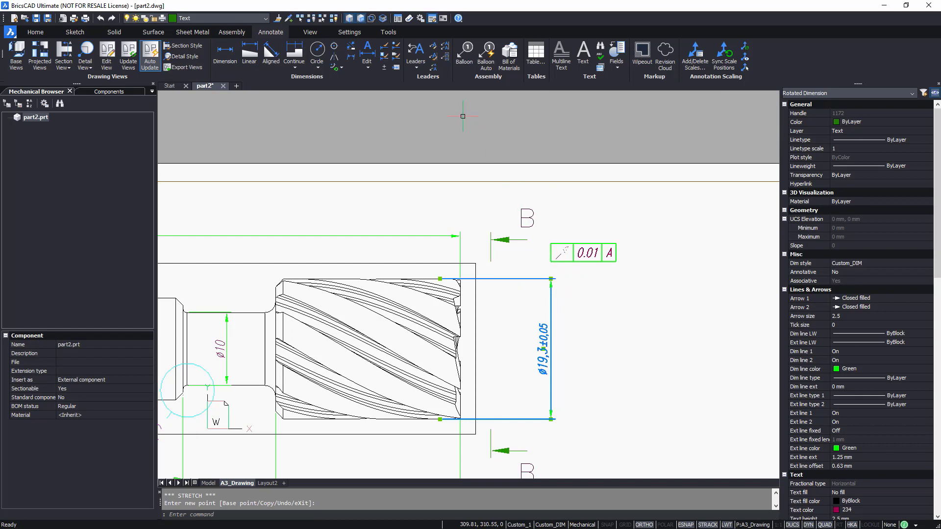
Draw a leader from the upper end of the cutter head's diameter dimension up to the runout tolerance frame, without annotation text.
{"action": "left_click", "coordinate": [416, 68]}
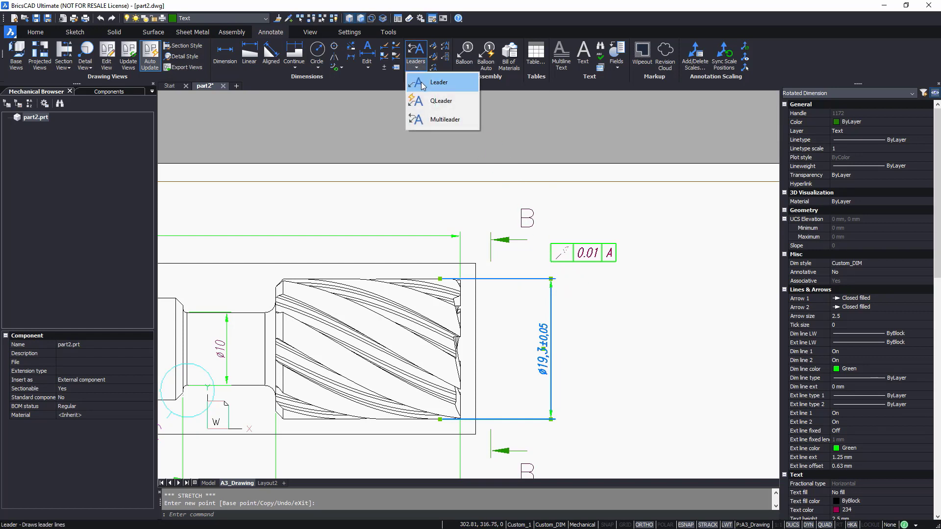
{"action": "left_click", "coordinate": [436, 82]}
{"action": "left_click", "coordinate": [551, 279]}
{"action": "left_click", "coordinate": [551, 245]}
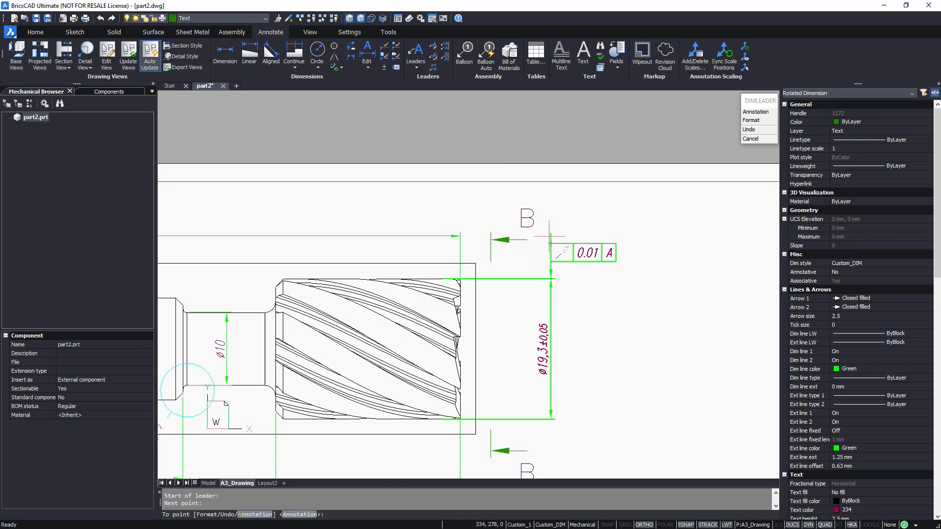
{"action": "key", "text": "Escape"}
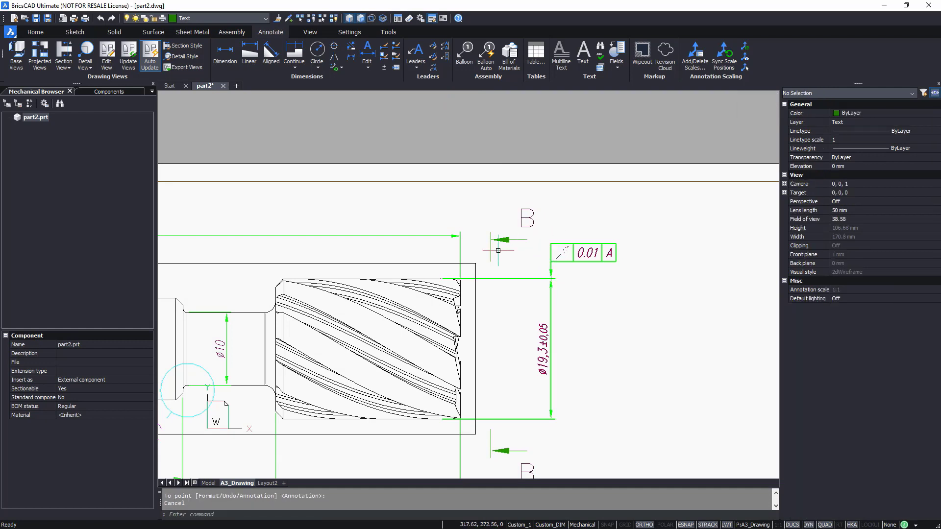
Switch the workspace from Mechanical to Drafting.
{"action": "middle_click_drag", "start_coordinate": [243, 244], "coordinate": [457, 263]}
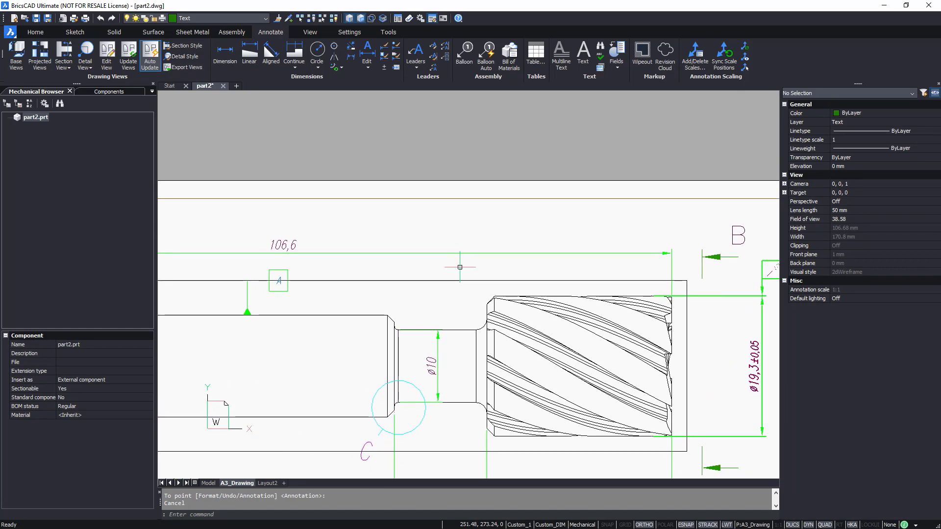
{"action": "left_click", "coordinate": [581, 525]}
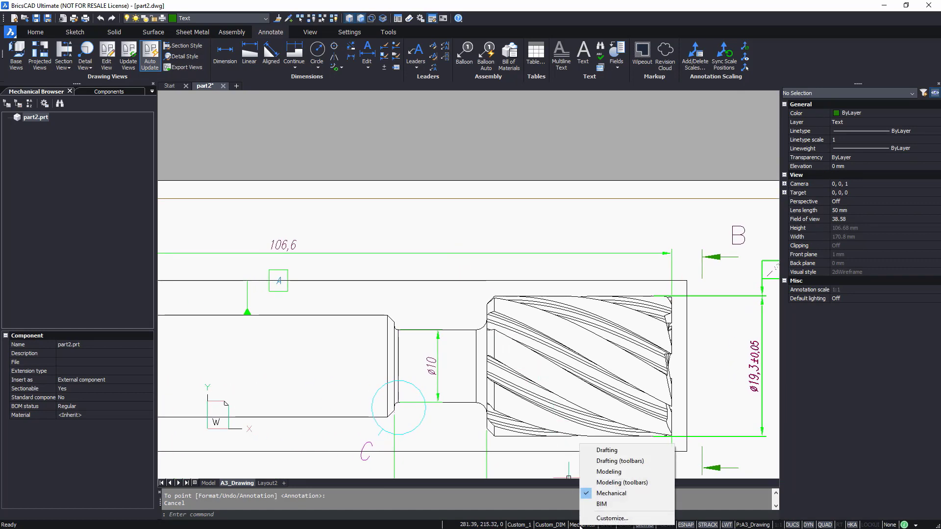
{"action": "left_click", "coordinate": [605, 450]}
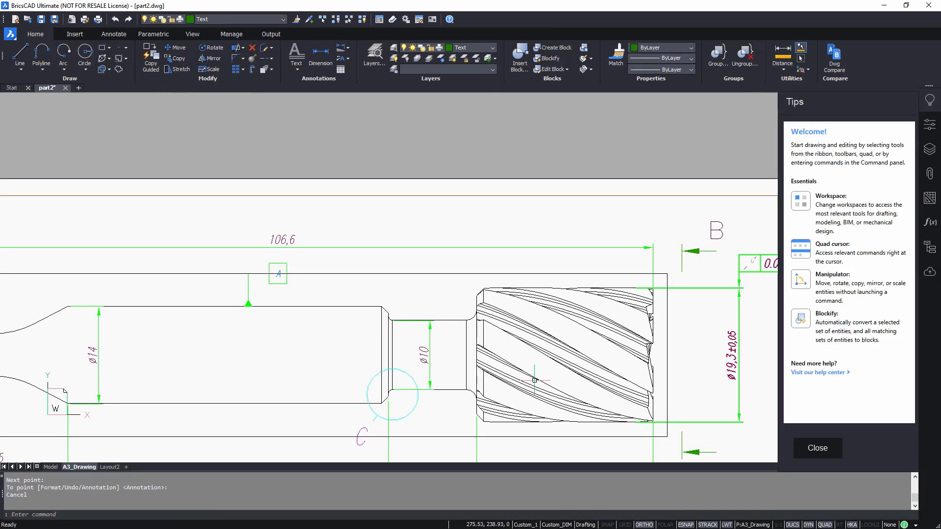
Insert the Roughness block on the upper edge of the ø14 shank with the value Ra 1.6.
{"action": "left_click", "coordinate": [74, 36]}
{"action": "left_click", "coordinate": [19, 55]}
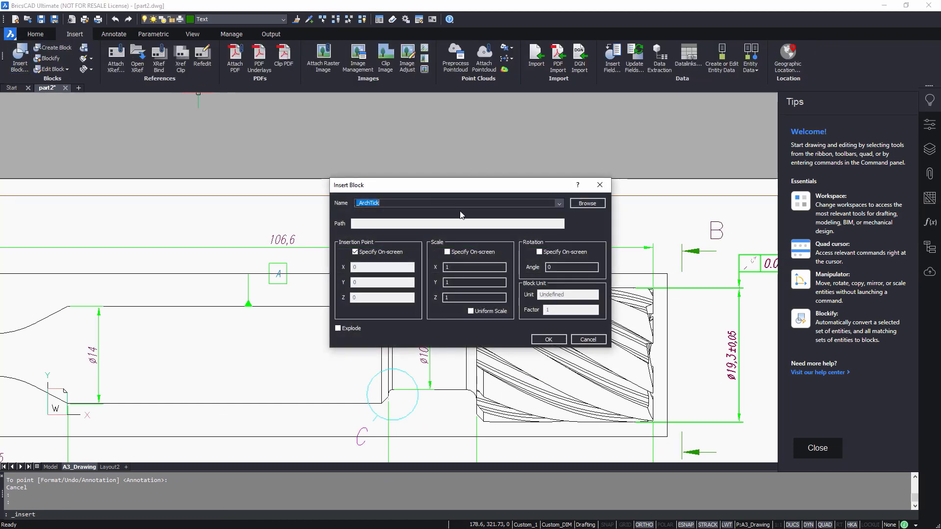
{"action": "left_click", "coordinate": [559, 204]}
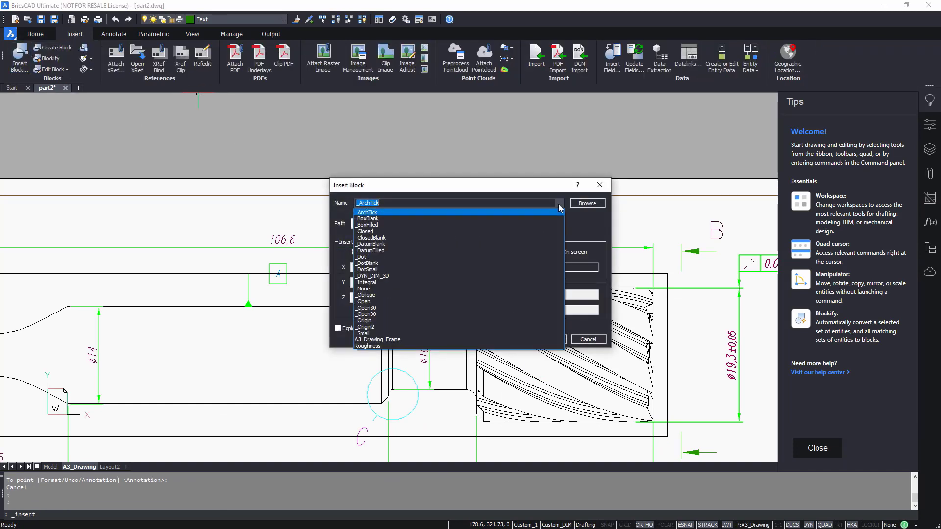
{"action": "left_click", "coordinate": [386, 346]}
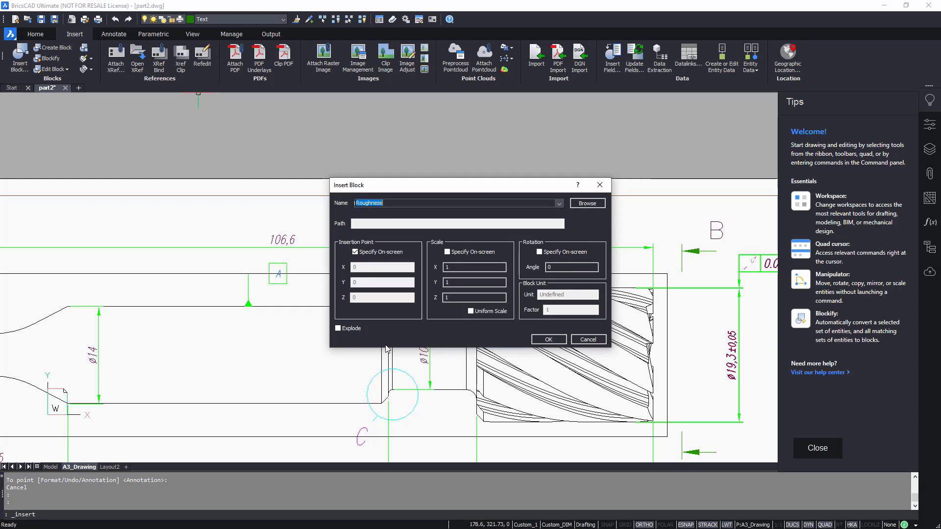
{"action": "left_click", "coordinate": [546, 338]}
{"action": "left_click", "coordinate": [333, 303]}
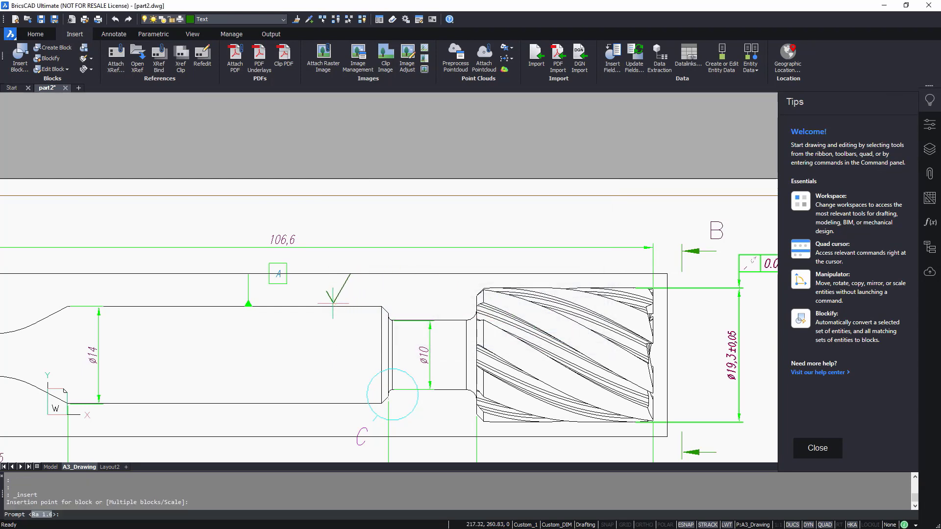
{"action": "key", "text": "Return"}
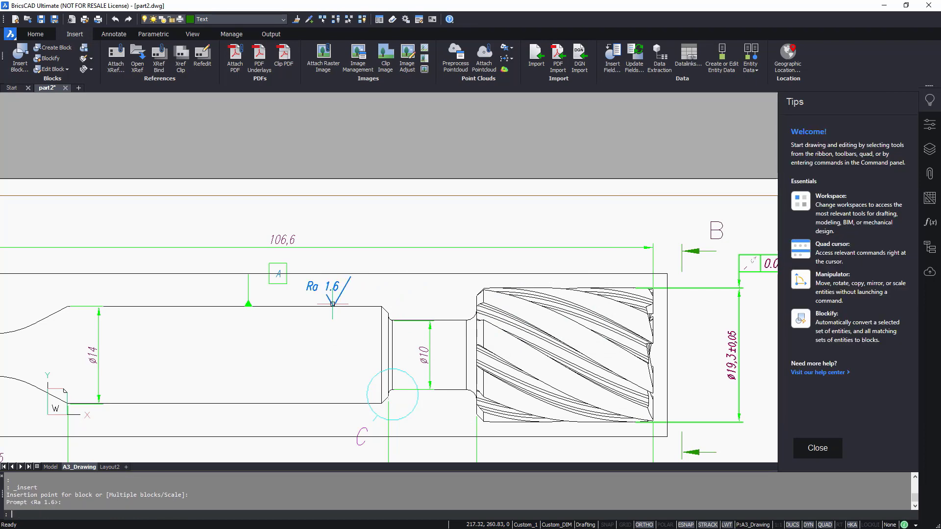
Insert another Roughness block on the upper edge of the cutter head with the value Ra 0.4.
{"action": "key", "text": "Return"}
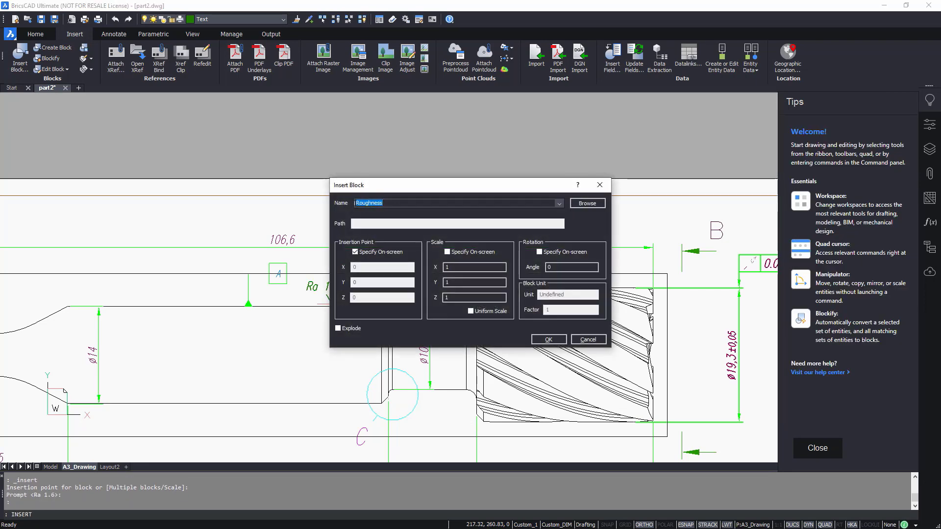
{"action": "key", "text": "Return"}
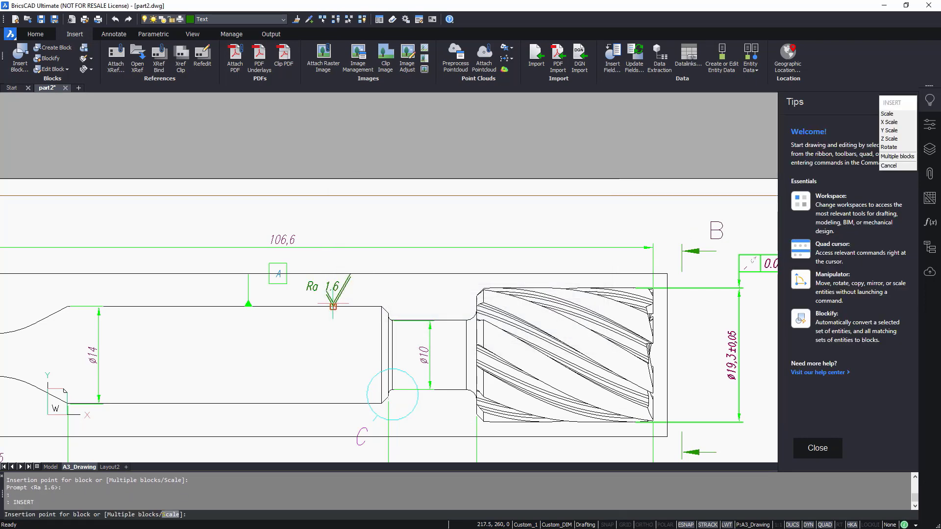
{"action": "left_click", "coordinate": [544, 287]}
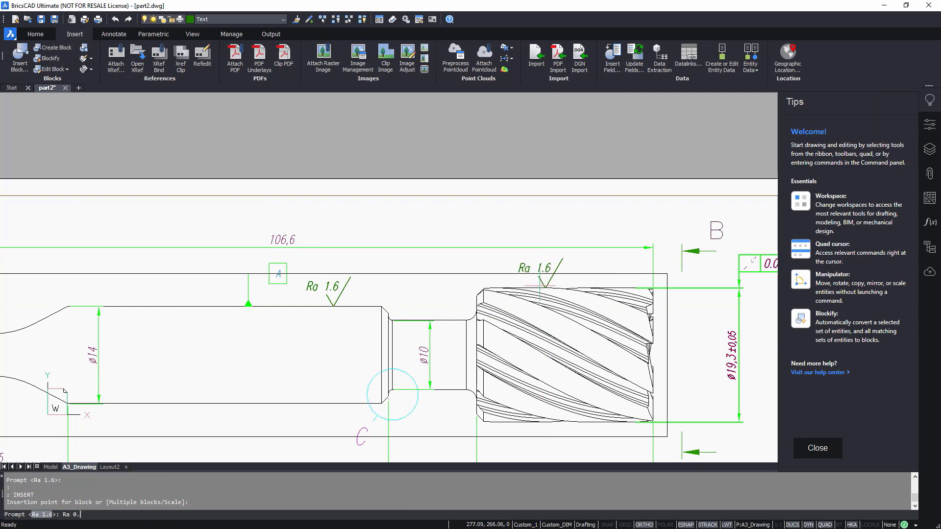
{"action": "key", "text": "Return"}
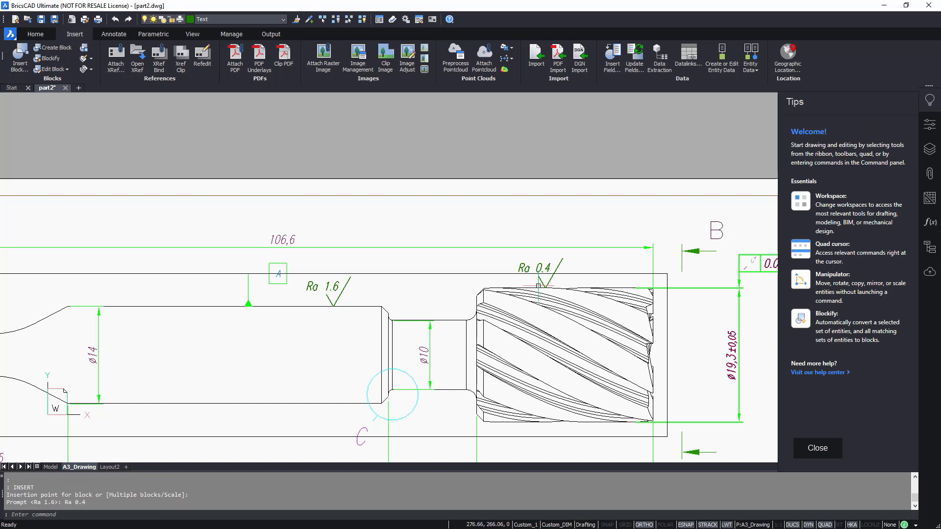
Turn off the Drafting Viewports layer to hide the frames around the drawing views.
{"action": "middle_click", "coordinate": [523, 160]}
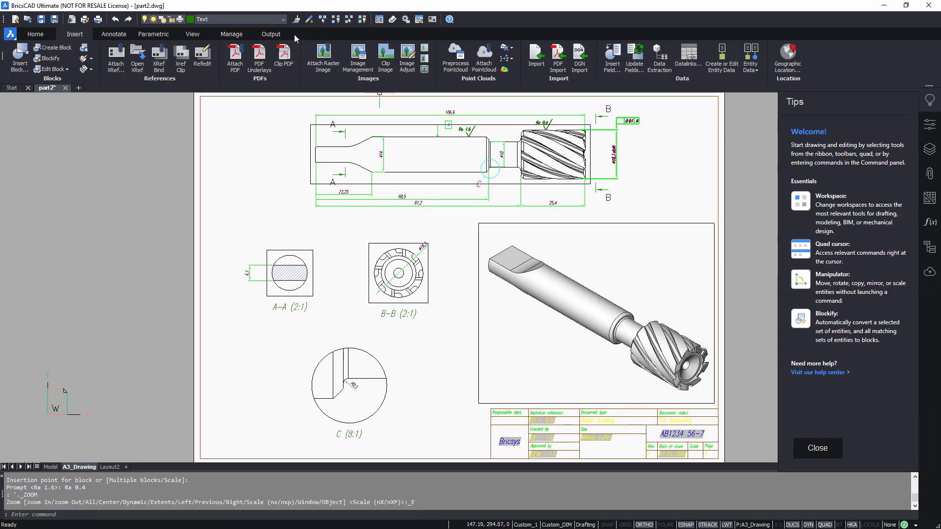
{"action": "left_click", "coordinate": [284, 20]}
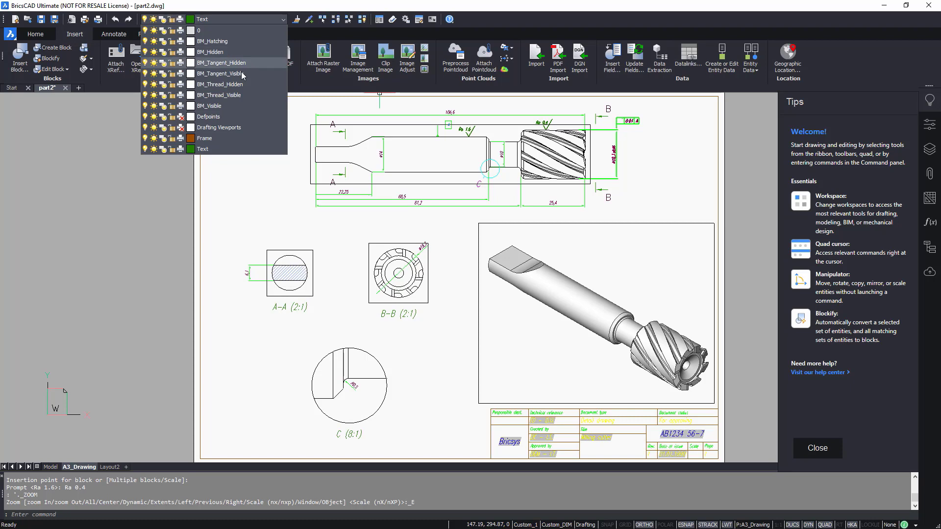
{"action": "left_click", "coordinate": [146, 128]}
{"action": "left_click", "coordinate": [121, 208]}
{"action": "key", "text": "Escape"}
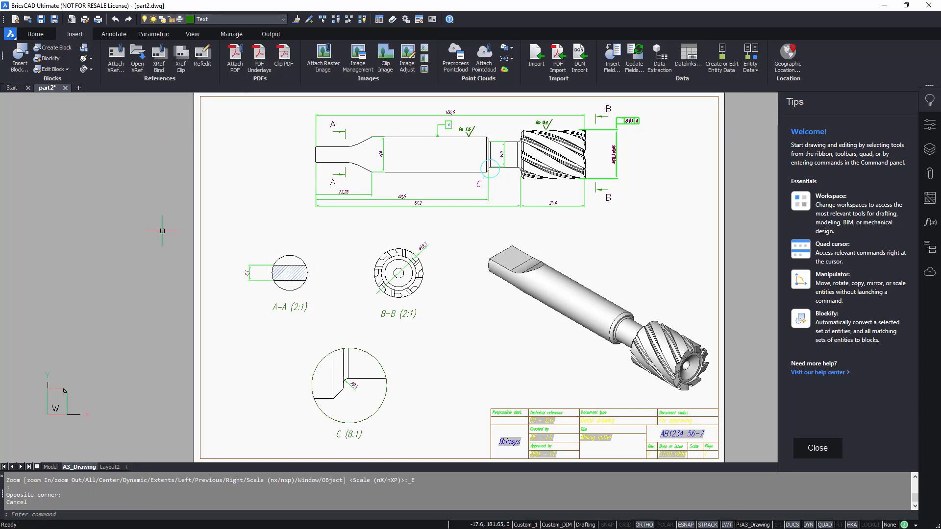
Switch the workspace from Drafting to Mechanical and fit the whole drawing sheet in view.
{"action": "left_click", "coordinate": [583, 525]}
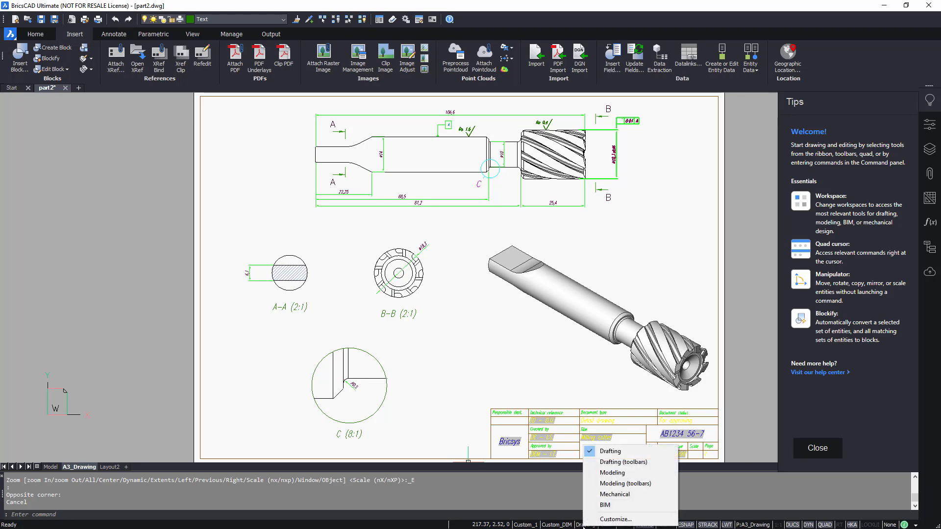
{"action": "left_click", "coordinate": [609, 495]}
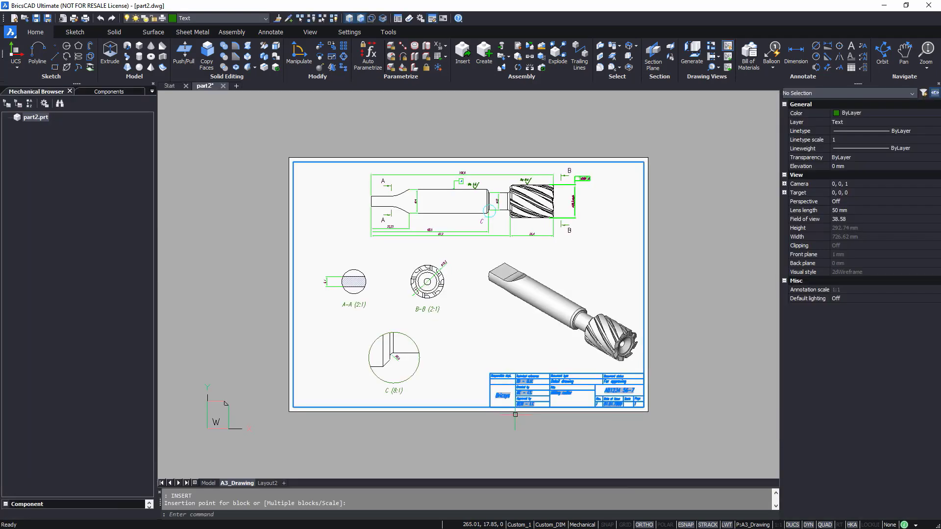
{"action": "middle_click", "coordinate": [492, 351]}
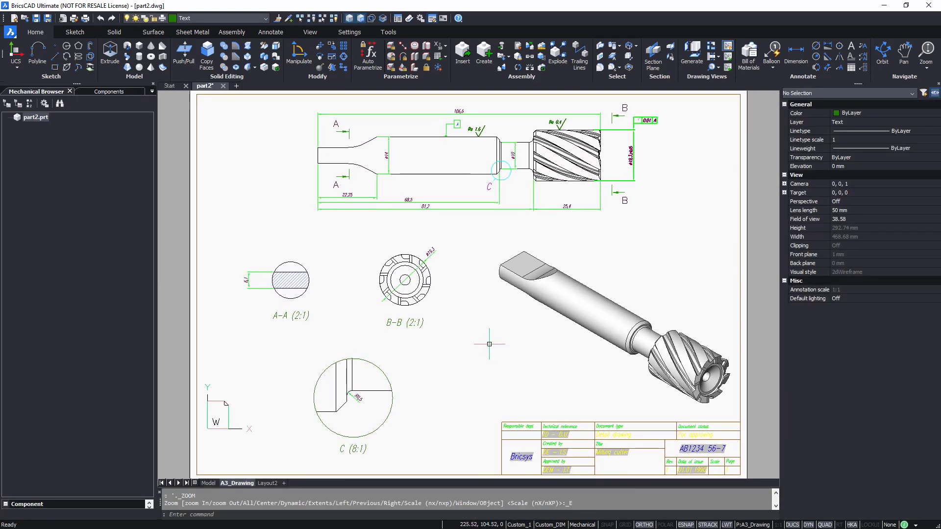
Export all drawing views of the A3 sheet to model space.
{"action": "left_click", "coordinate": [272, 32]}
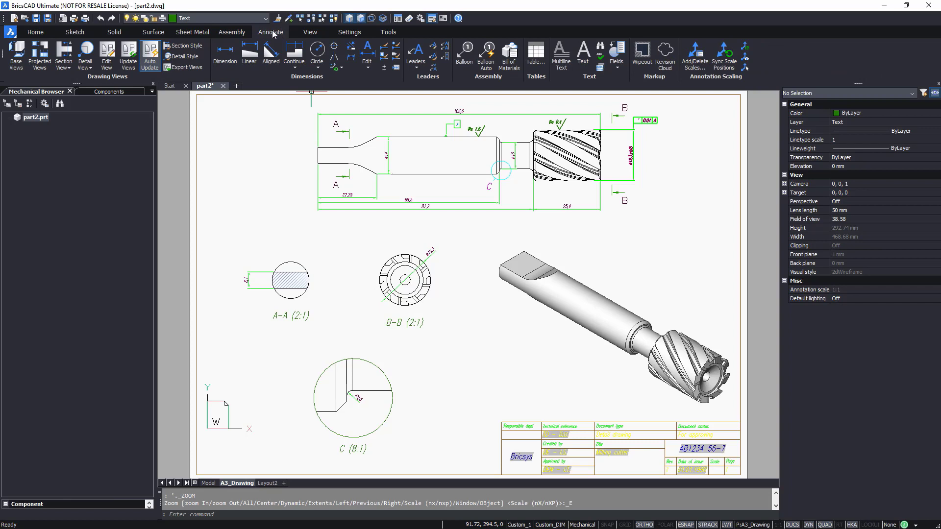
{"action": "left_click", "coordinate": [195, 68]}
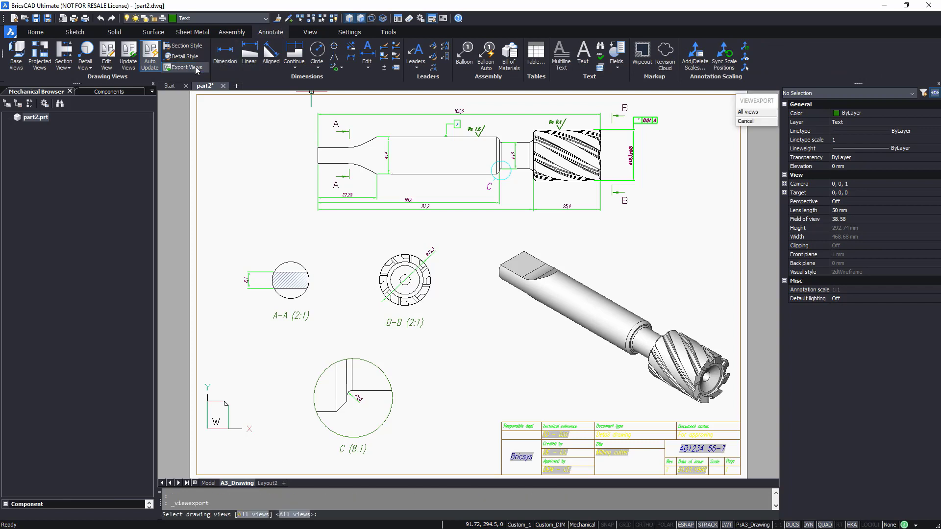
{"action": "key", "text": "Return"}
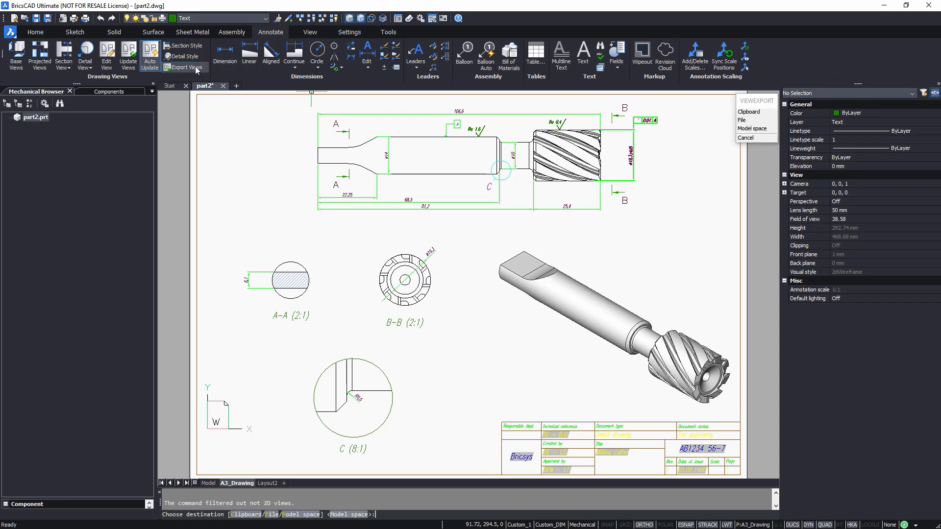
{"action": "key", "text": "Return"}
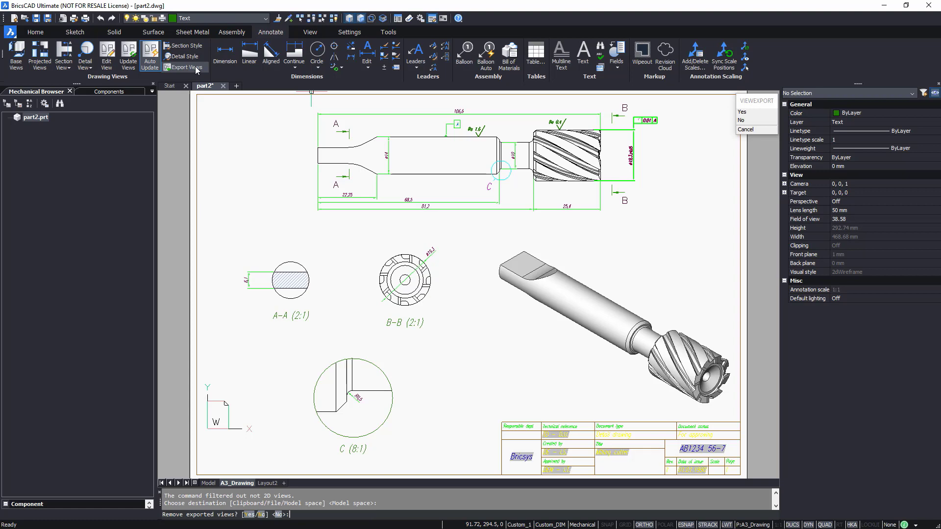